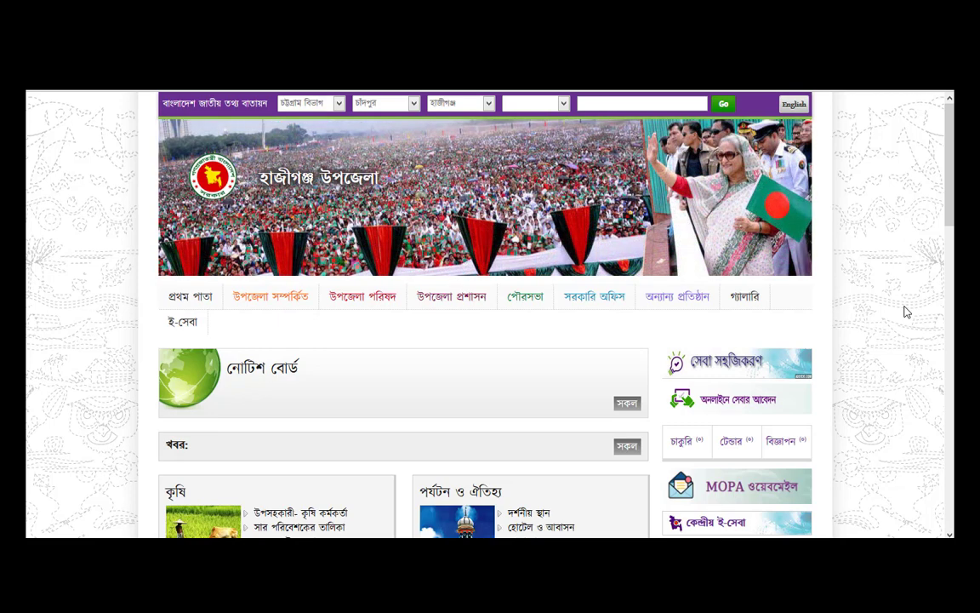
- Open the প্রয়োজনীয় ফরম page under উপজেলা সম্পর্কিত and examine its table of downloadable forms
mouse_move(270, 296)
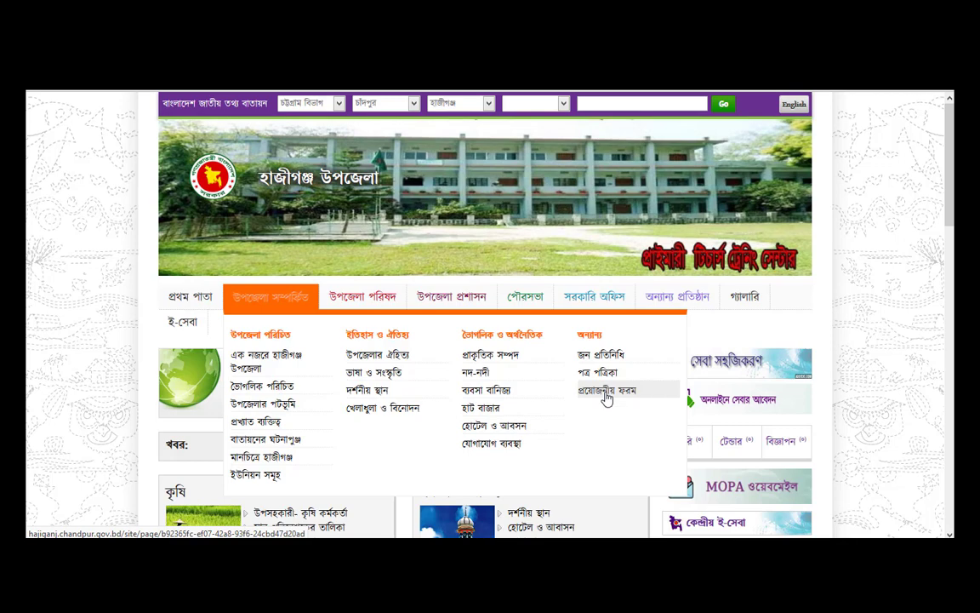
click(607, 393)
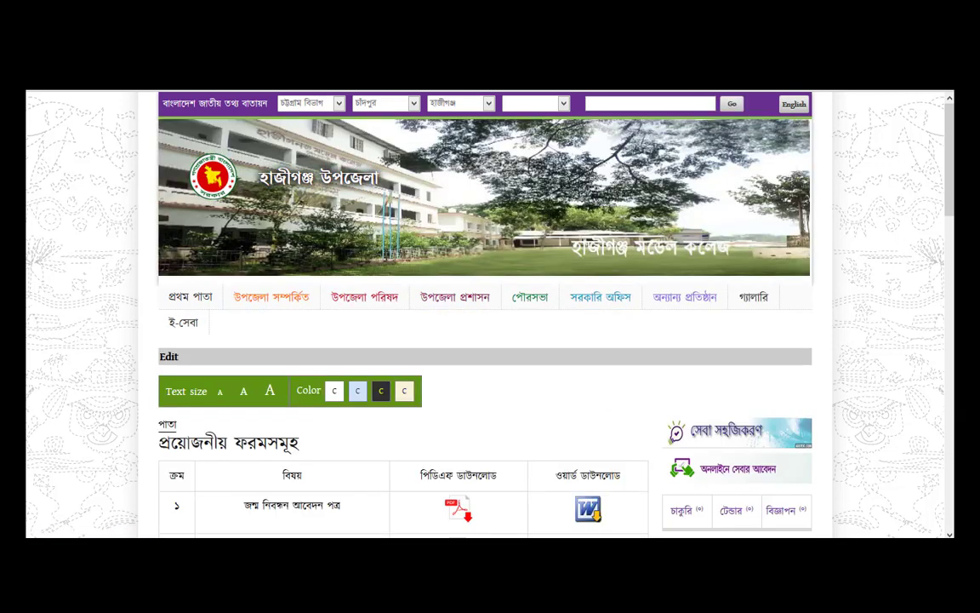
scroll(485, 340, down, 3)
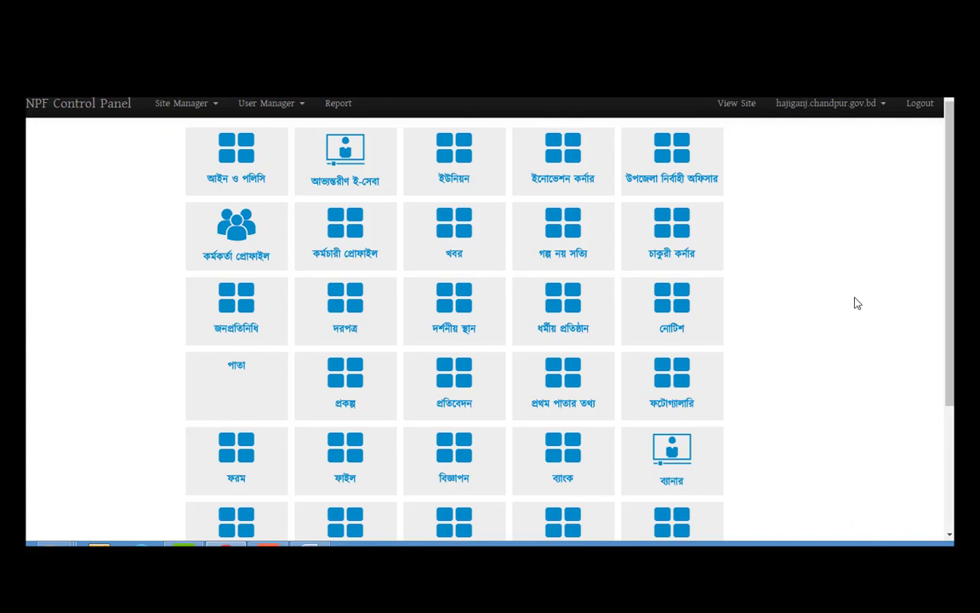
- Create a new পাতা in the NPF Control Panel with the Bengali name "প্রয়োজনীয় ফরমসমূহ"
click(245, 405)
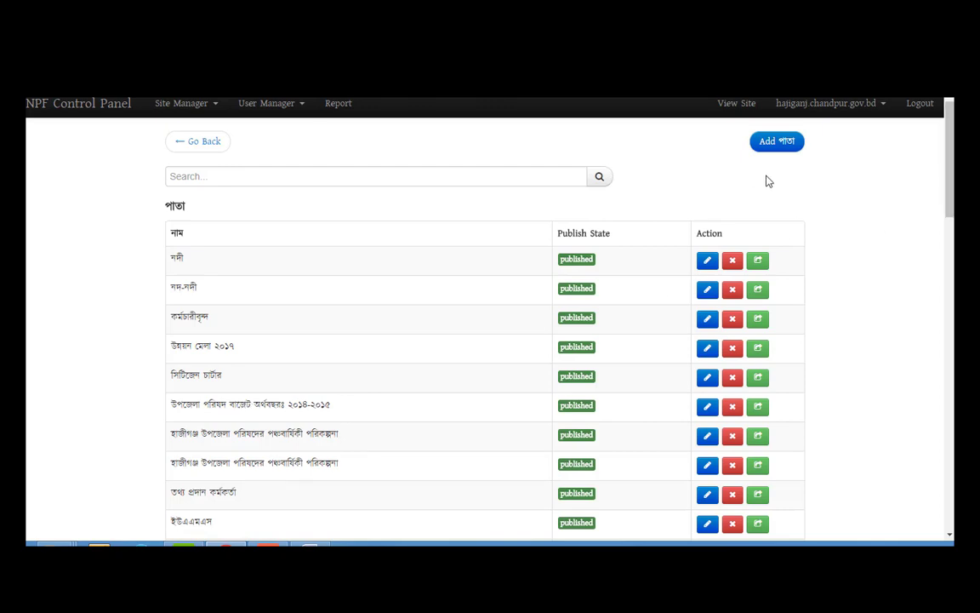
click(776, 144)
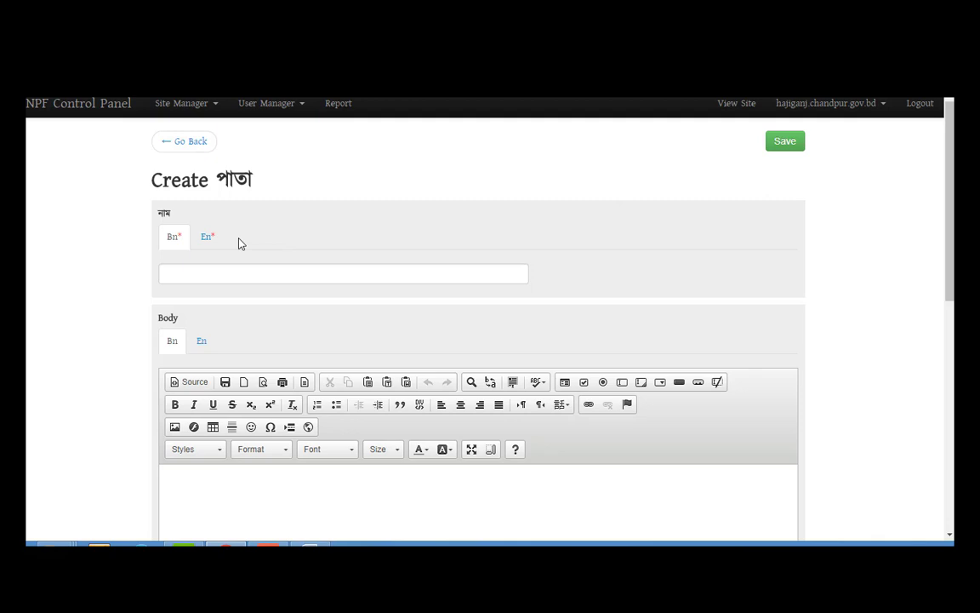
click(383, 273)
text(প্র)
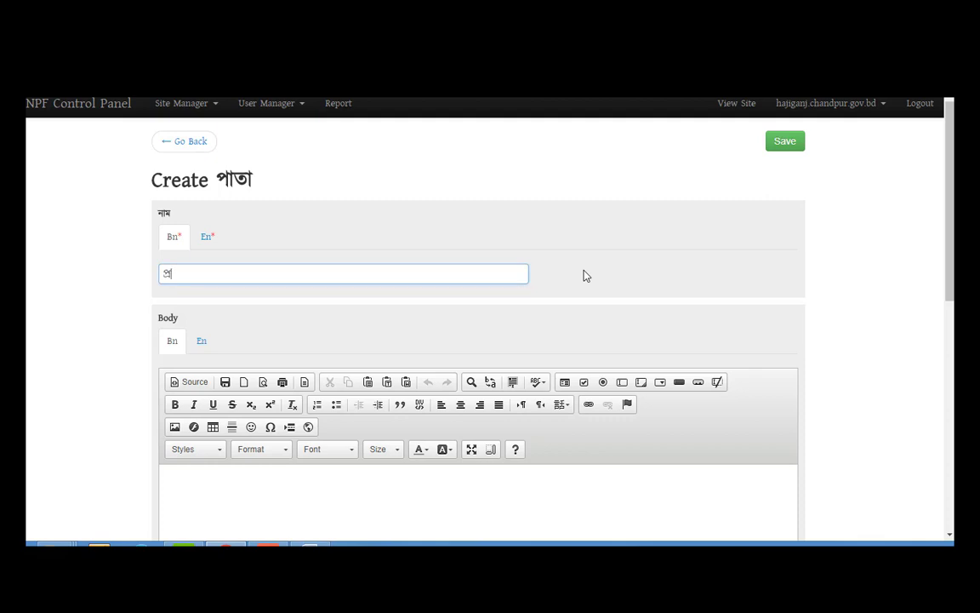
text(য়োজনীয় ফর)
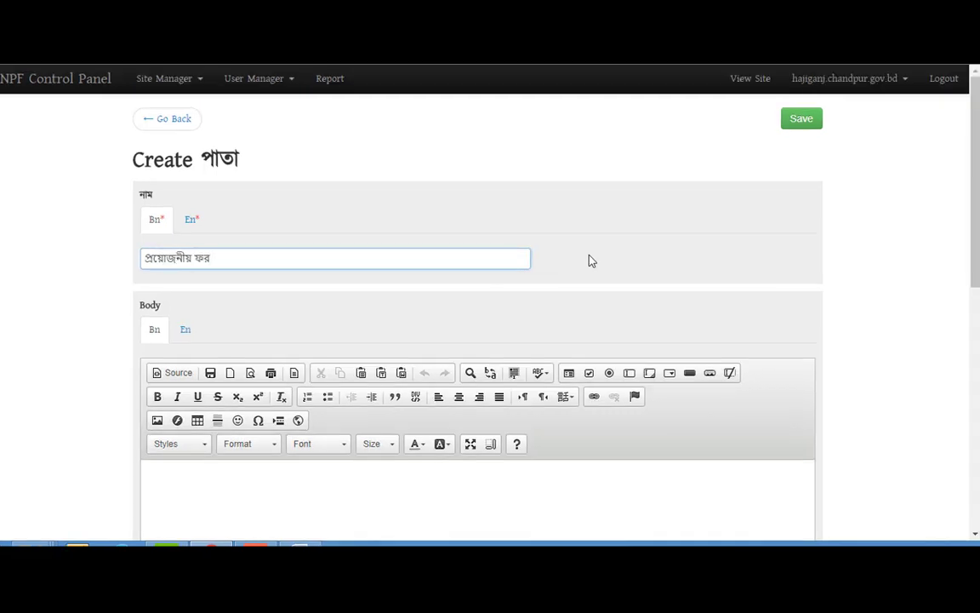
text(মসমূহ)
- Set the new page's English name to "Essential Forms"
click(191, 218)
click(217, 261)
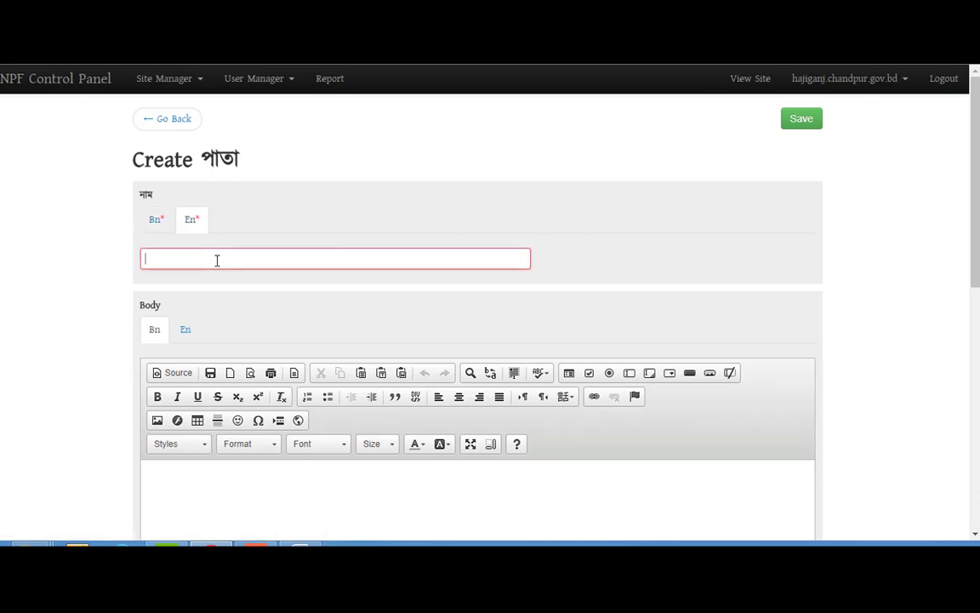
text(Essential F)
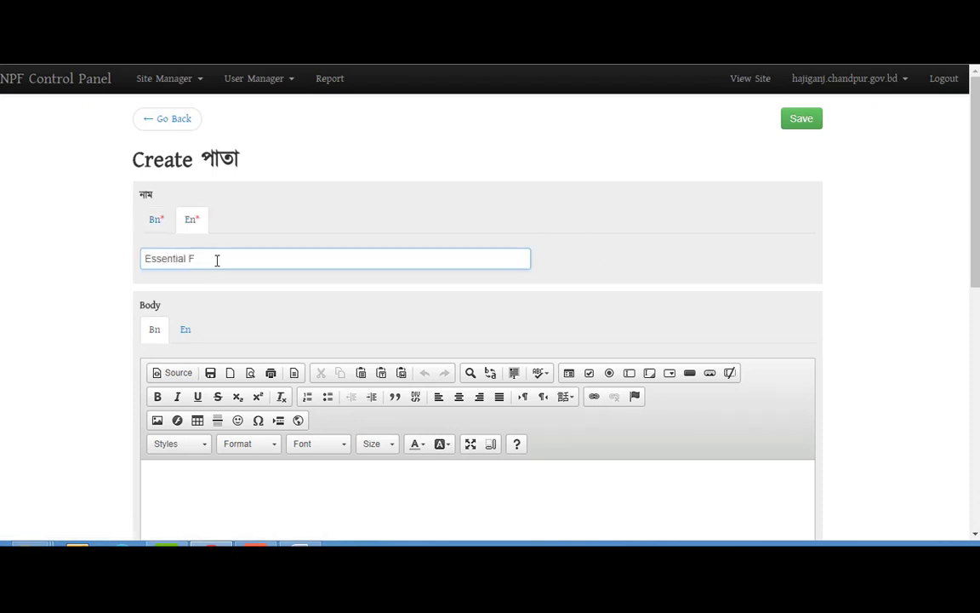
text(orms)
click(287, 319)
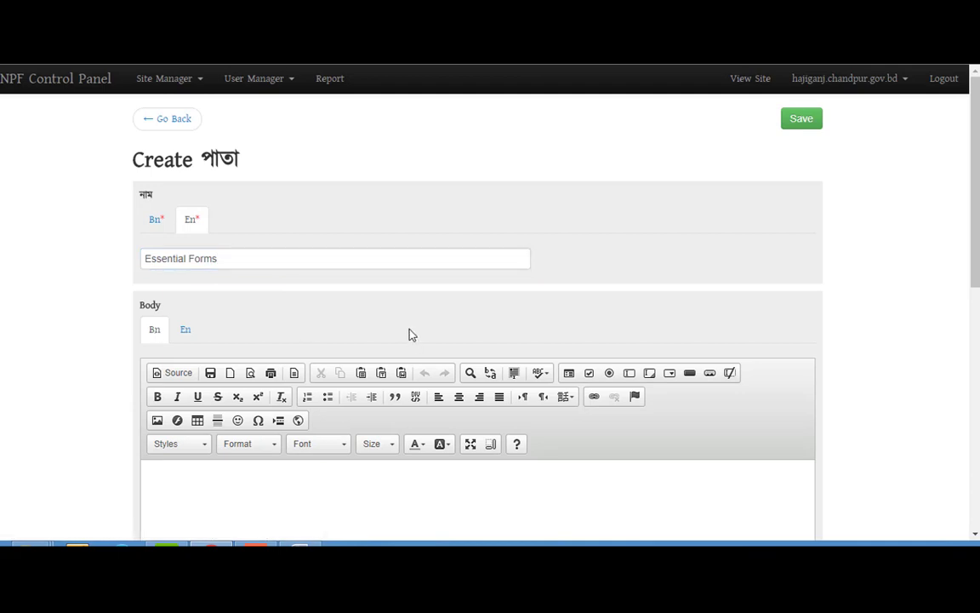
- Maximize the editor for the page's Bengali body text
scroll(934, 325, down, 2)
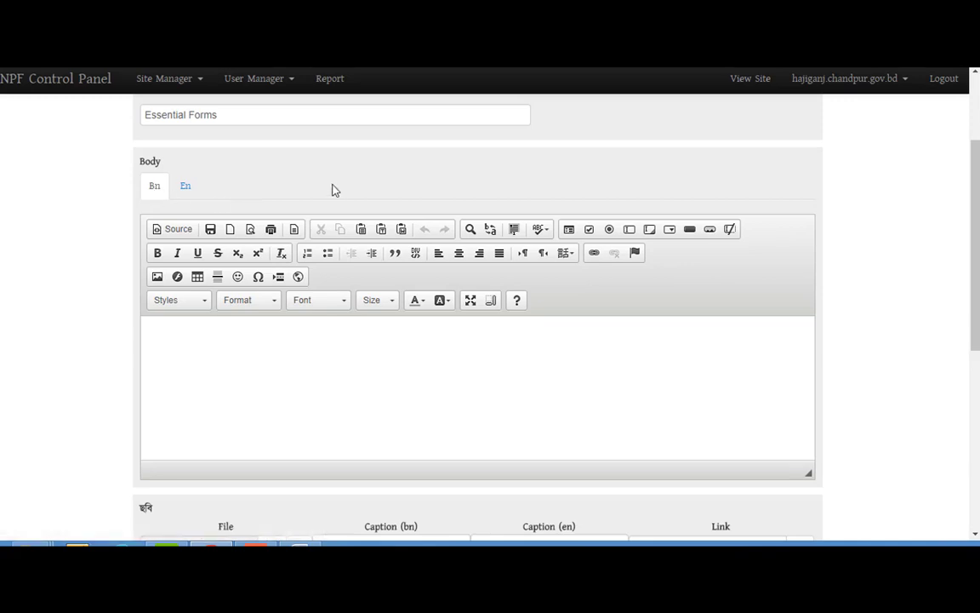
click(186, 188)
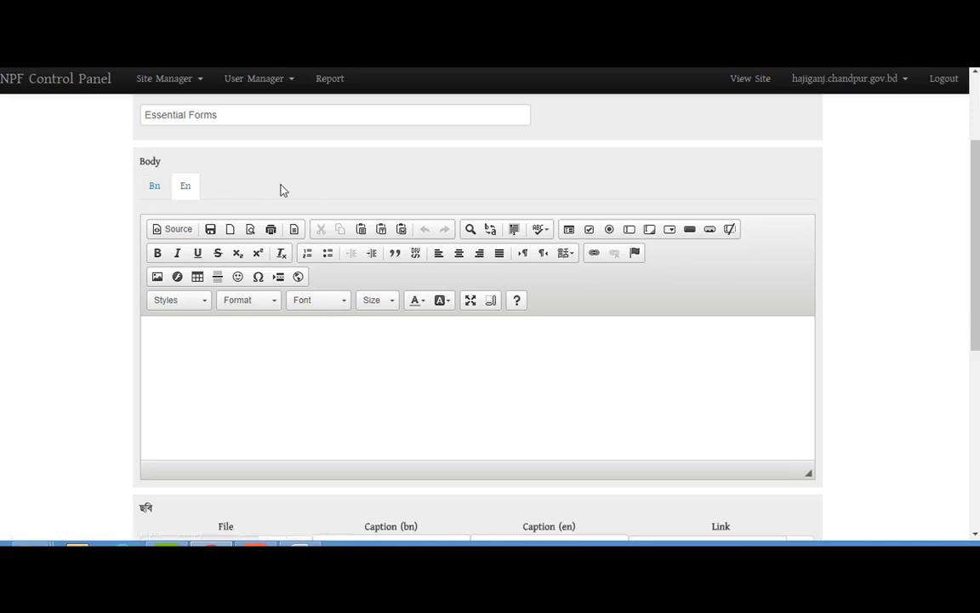
click(154, 187)
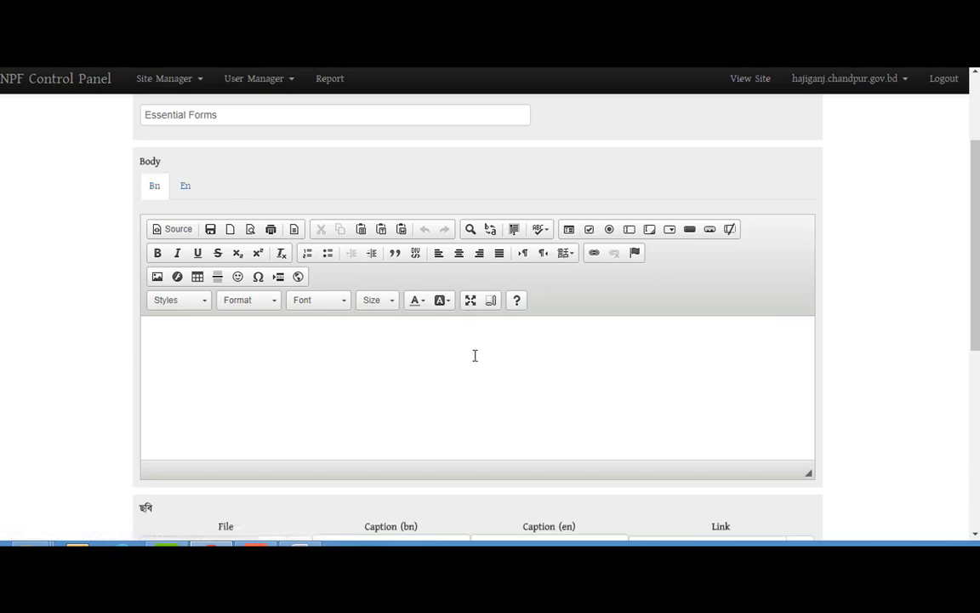
click(470, 301)
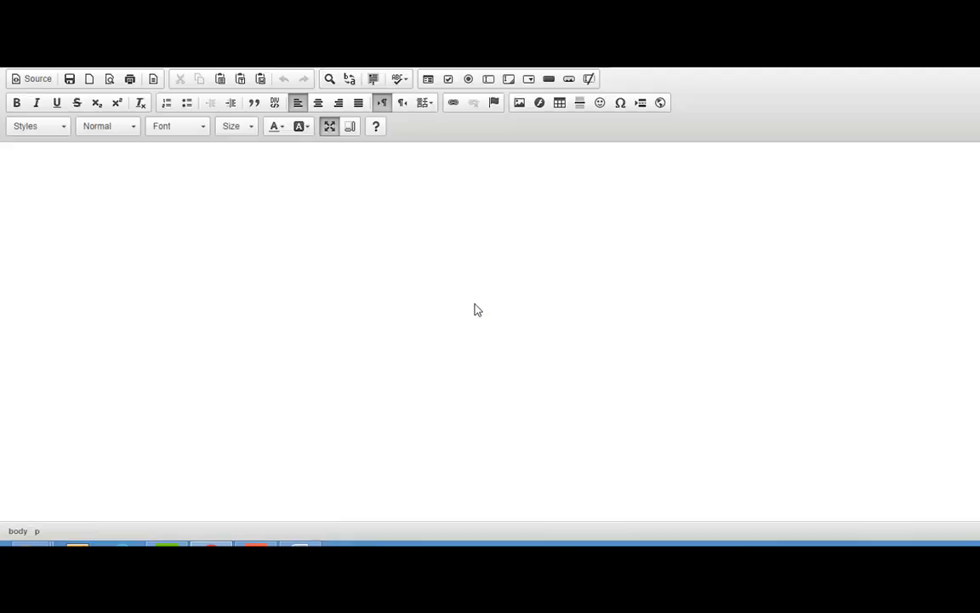
click(331, 128)
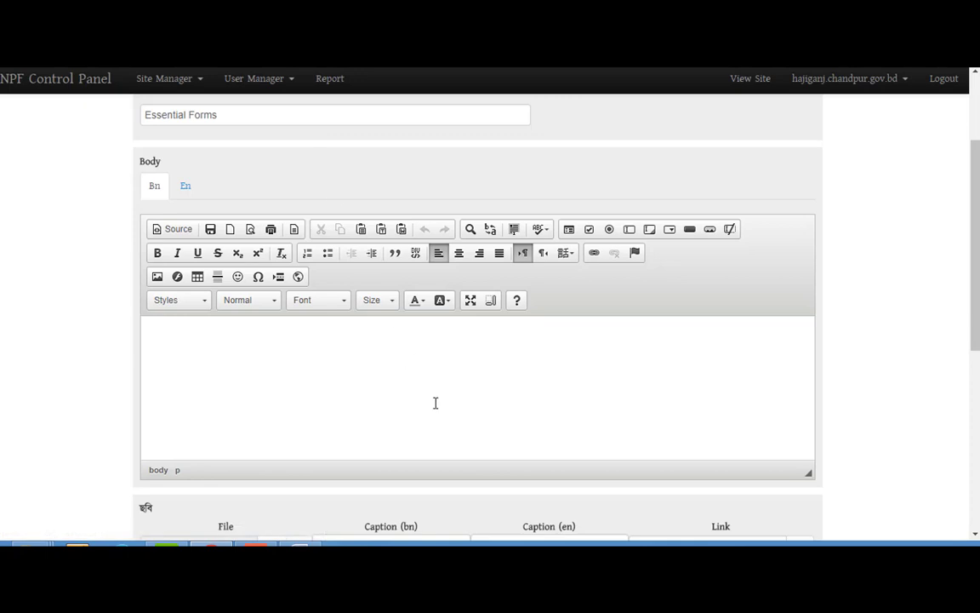
click(471, 299)
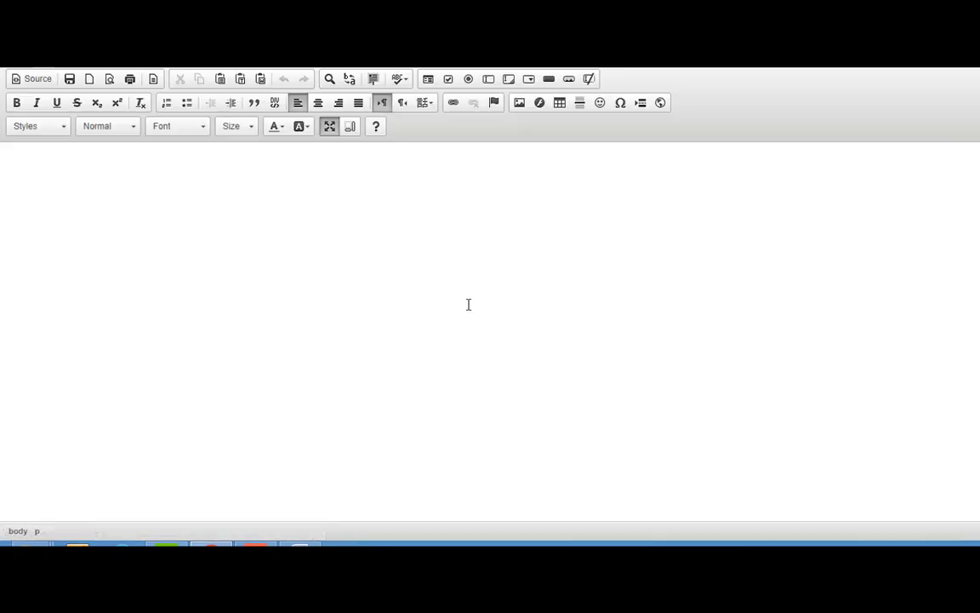
- Insert a table with 4 rows, 4 columns and a width of 100% into the Bengali body
click(566, 107)
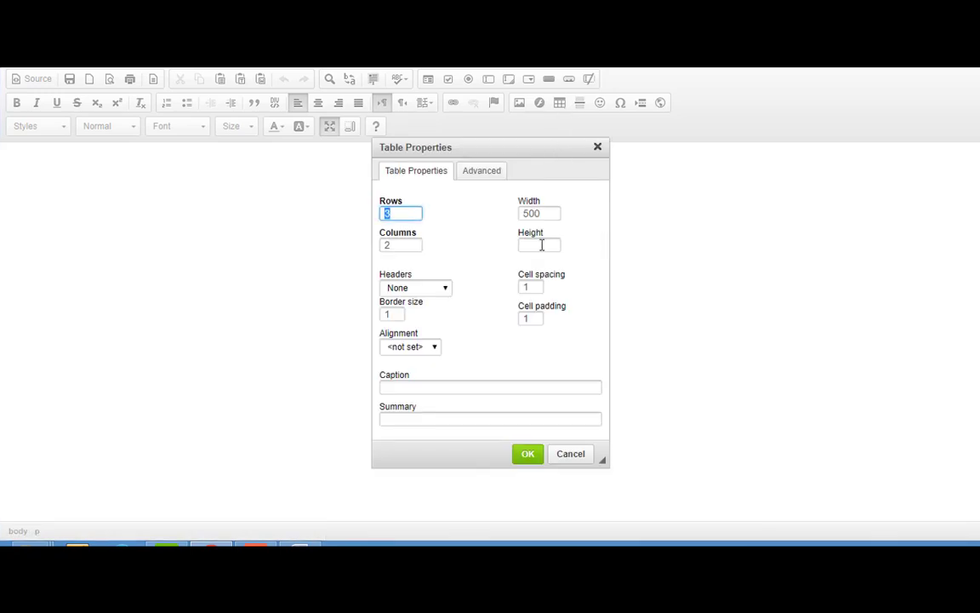
double_click(536, 213)
key(BackSpace)
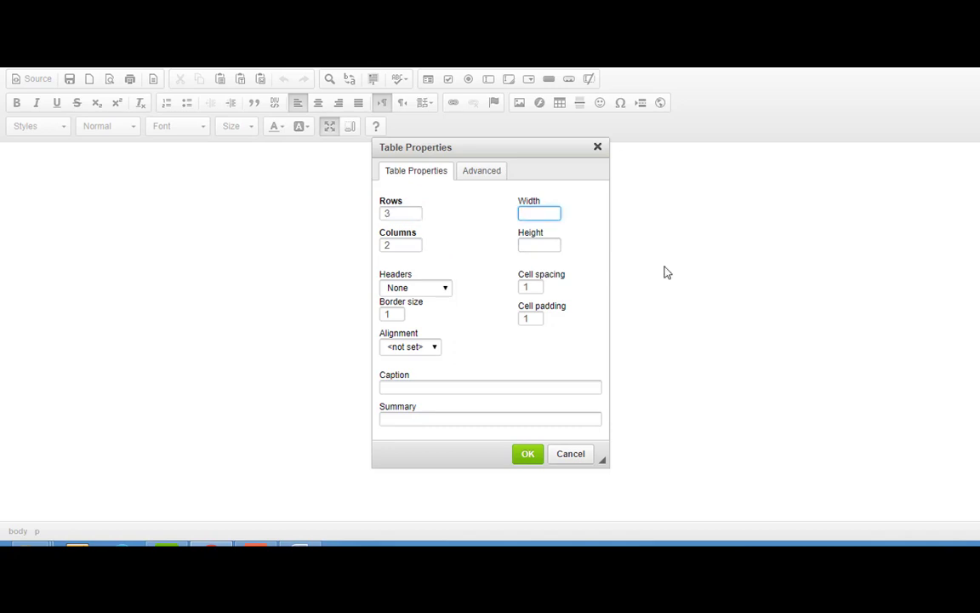
text(100%)
double_click(409, 213)
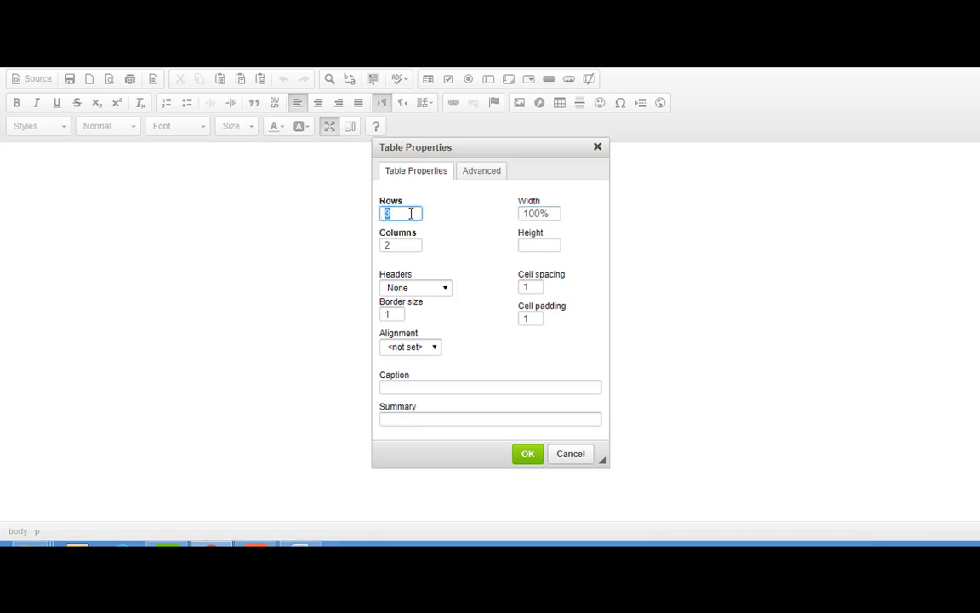
key(BackSpace)
text(4)
double_click(387, 247)
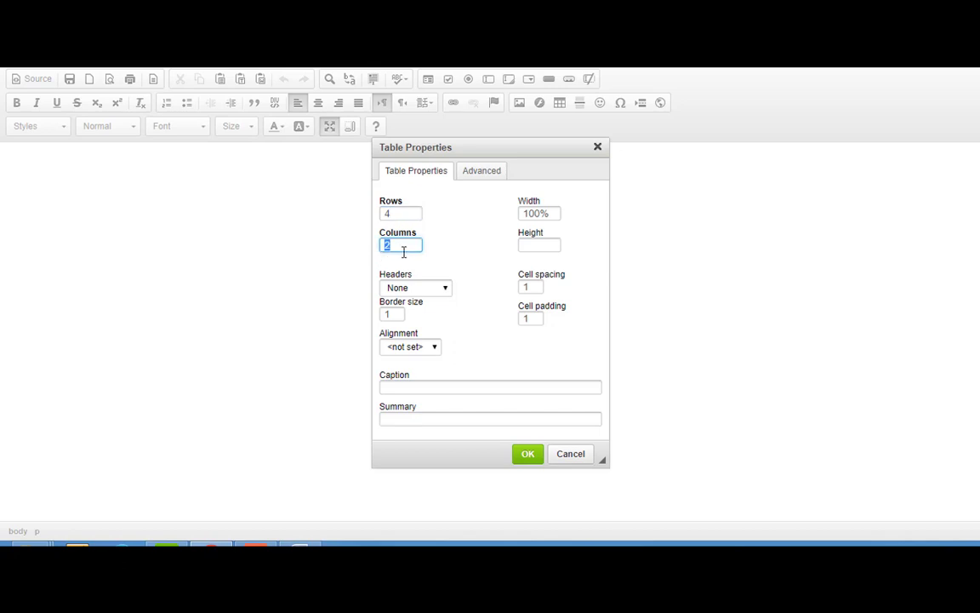
text(4)
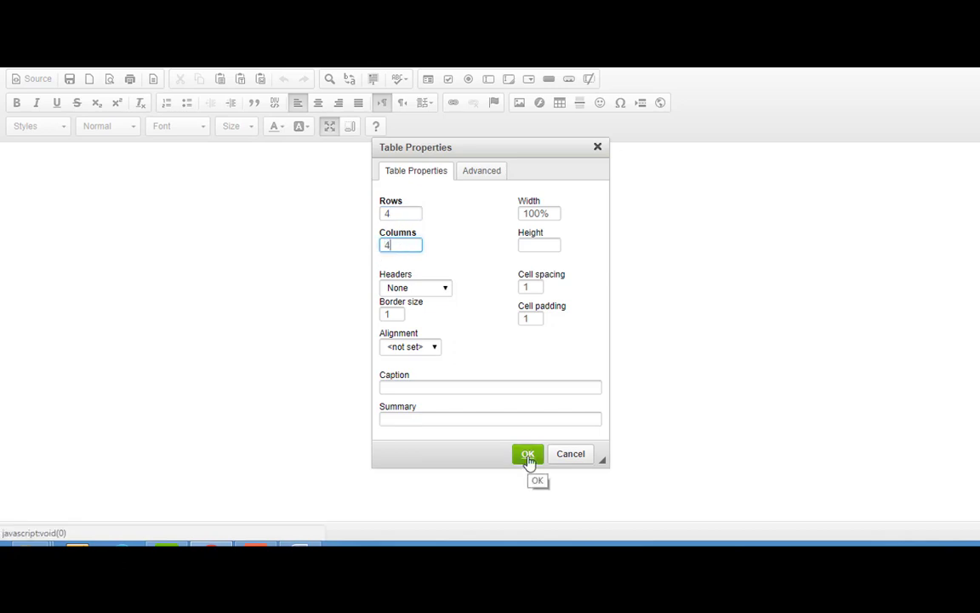
click(528, 455)
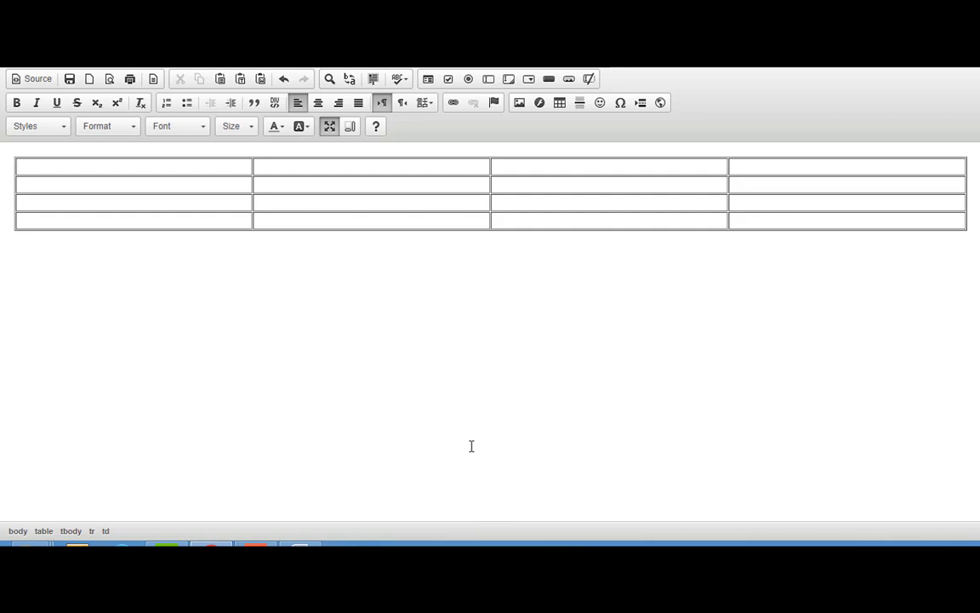
- Fill the table's header row with "ক্রম", "বিষয়", "পিডিএফ ডাউনলোড" and "ওয়ার্ড ডাউনলোড"
text(ক্রম)
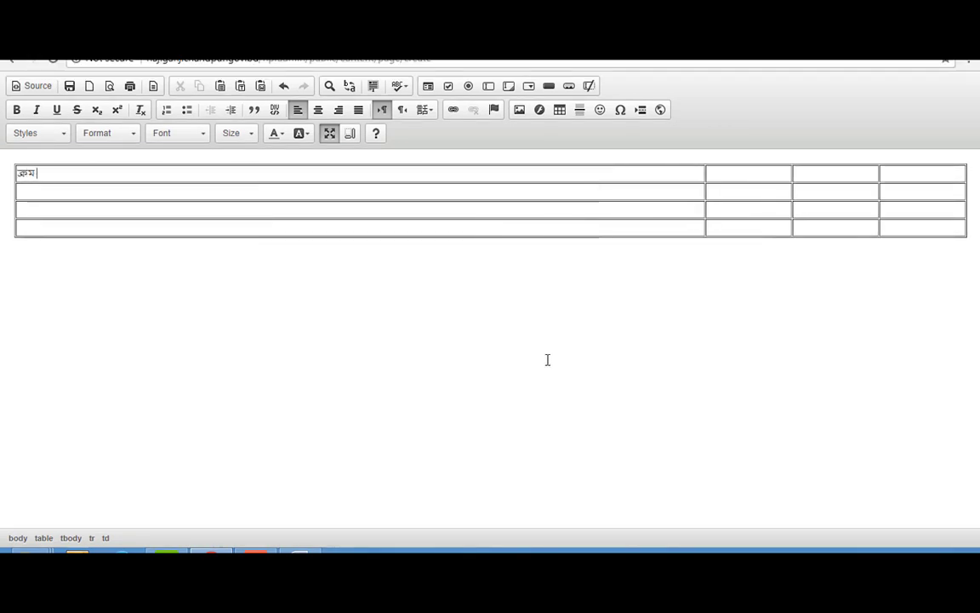
key(Tab)
text(বিশষয়)
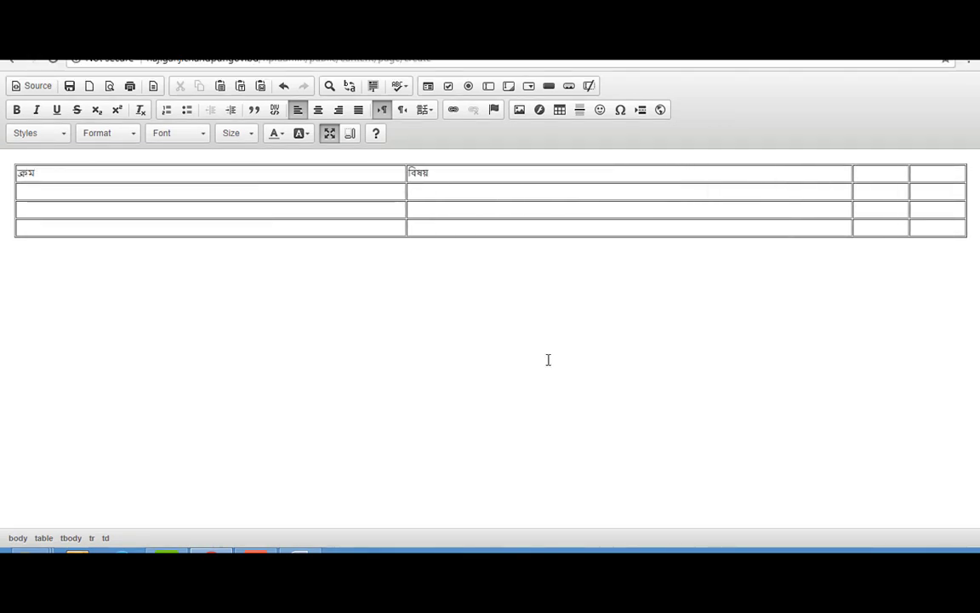
key(Tab)
text(পিডিএফ ডাউনলোড)
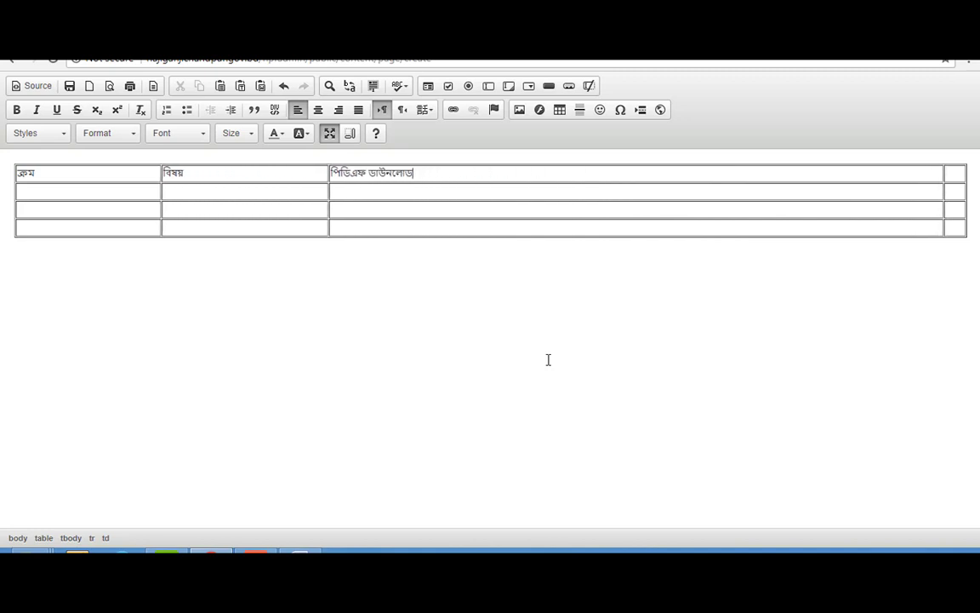
key(Tab)
text(ওয়ার্ড ডাউনলোড)
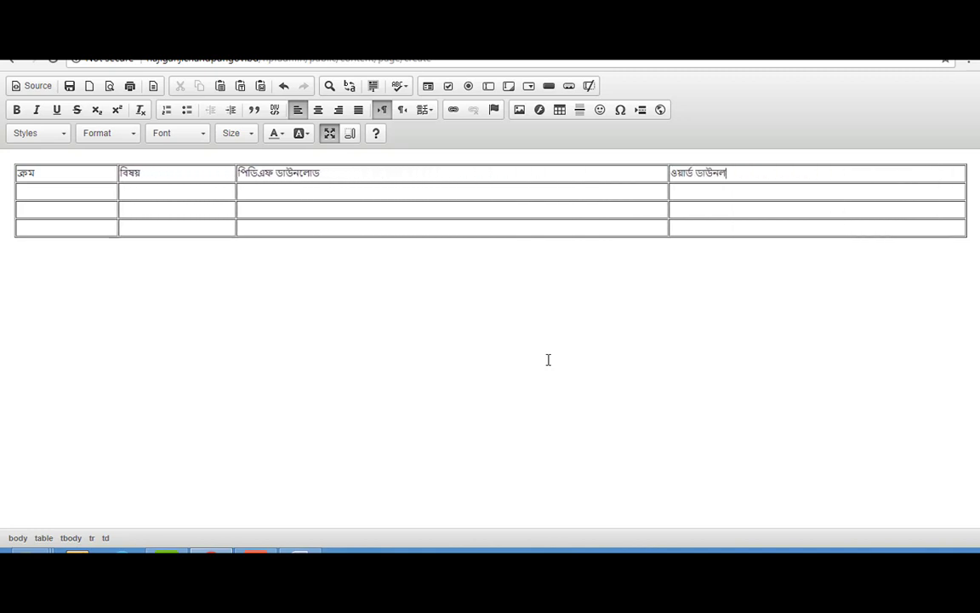
click(582, 367)
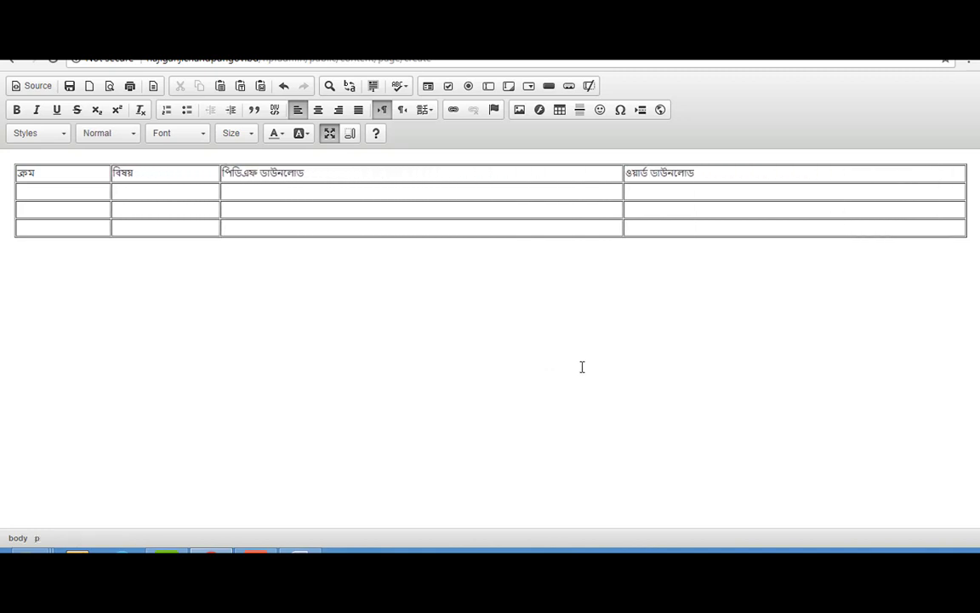
- Number the three rows below the header ১, ২ and ৩ in the ক্রম column
click(48, 192)
text(১)
key(Tab)
click(65, 210)
text(২)
click(71, 230)
text(৩)
- Fill the বিষয় column with "জন্ম নিবন্ধন আবেদন পত্র", "মৃত্যু নিবন্ধন আবেদন পত্র" and "টেন্ডারের জন্য জামানত ফরম"
click(153, 195)
text(জন্ম ন)
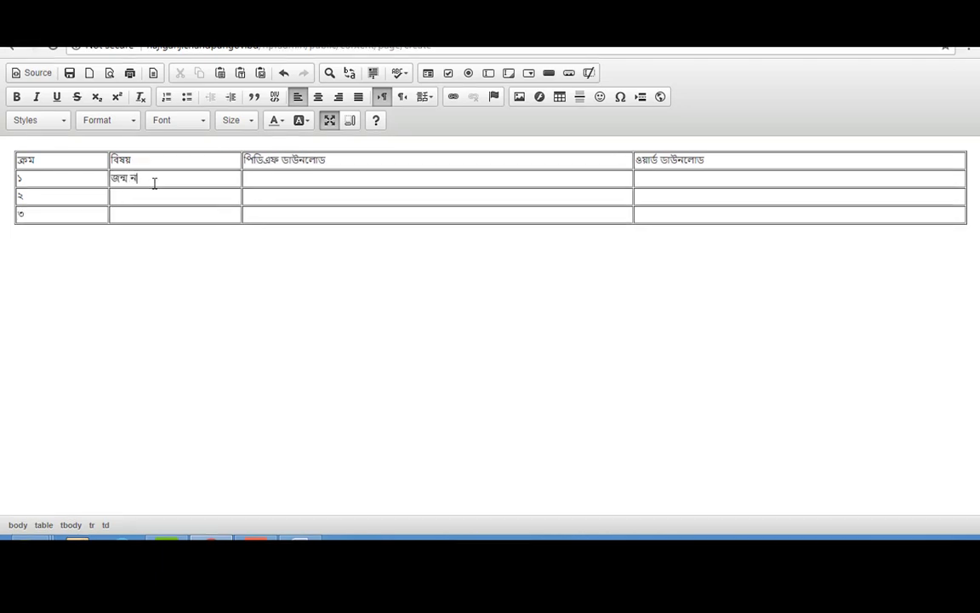
text(িবন্ধন আবেদন পত্র)
click(164, 198)
text(মৃত্যু নিবন)
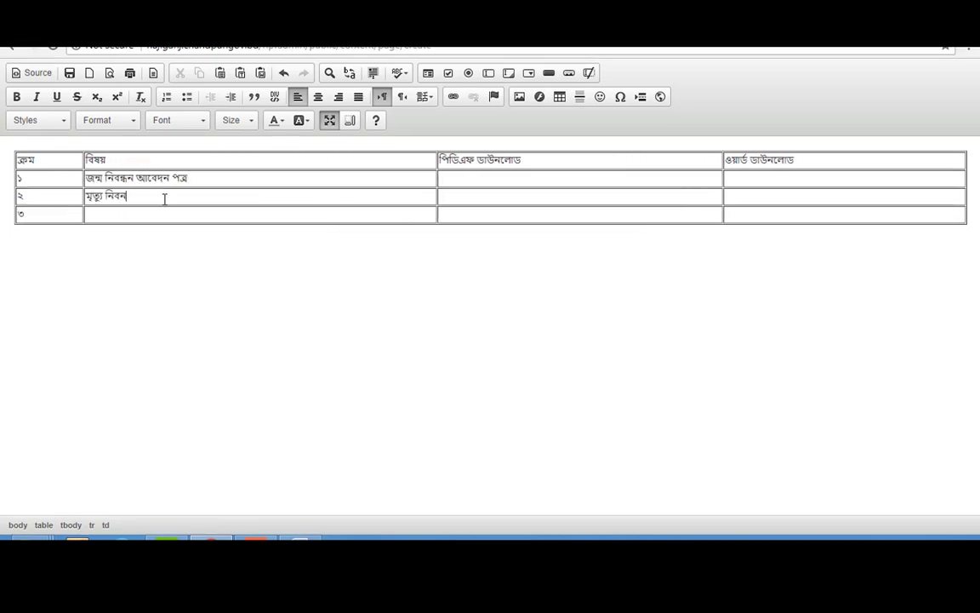
text(্ধন আবেদন পত্র)
click(202, 215)
text(টেন্ডারের জন্য জামানত ফরম)
click(568, 294)
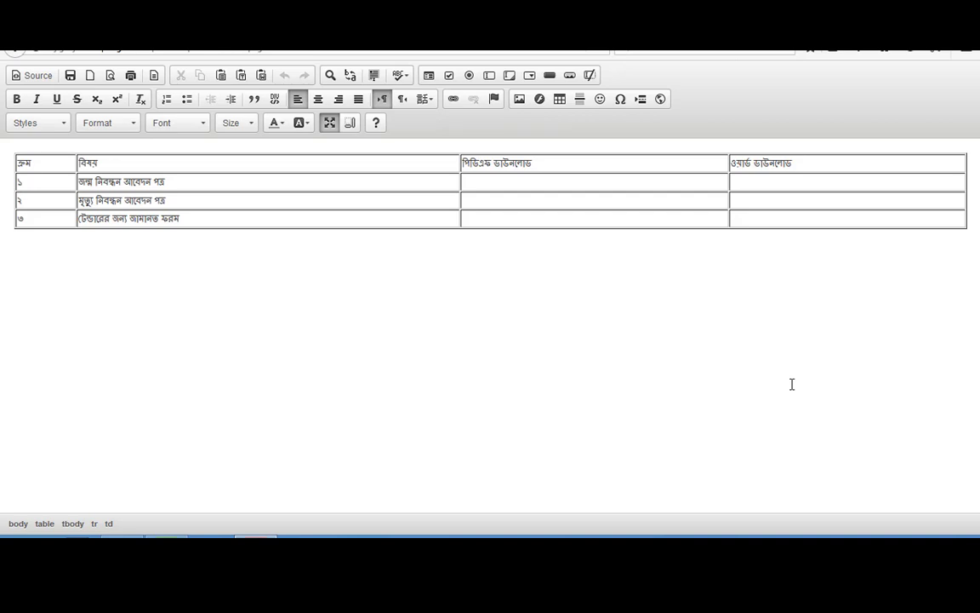
- Copy the PDF_icon image from the desktop and paste it into the first form row's পিডিএফ ডাউনলোড cell
click(745, 427)
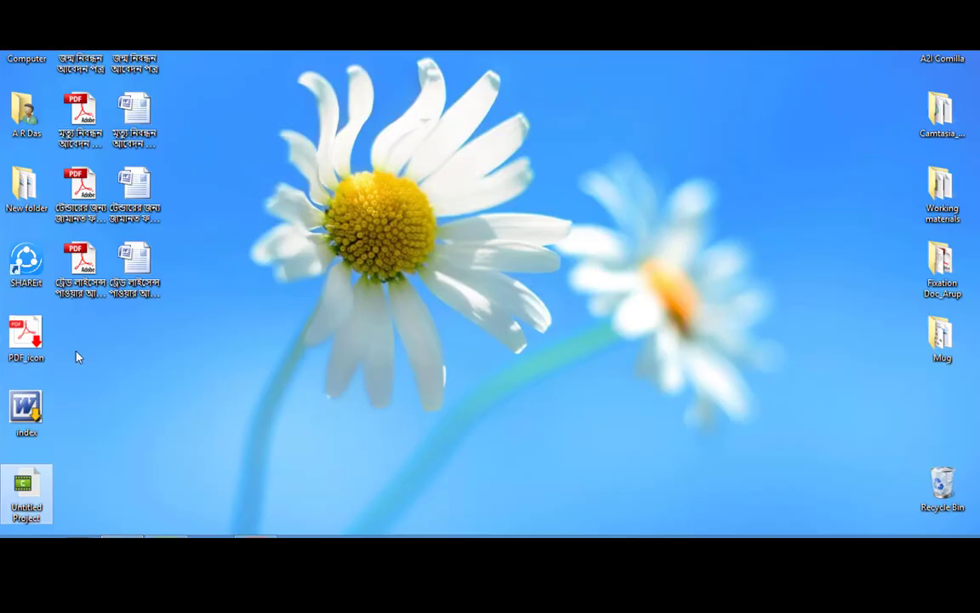
right_click(19, 302)
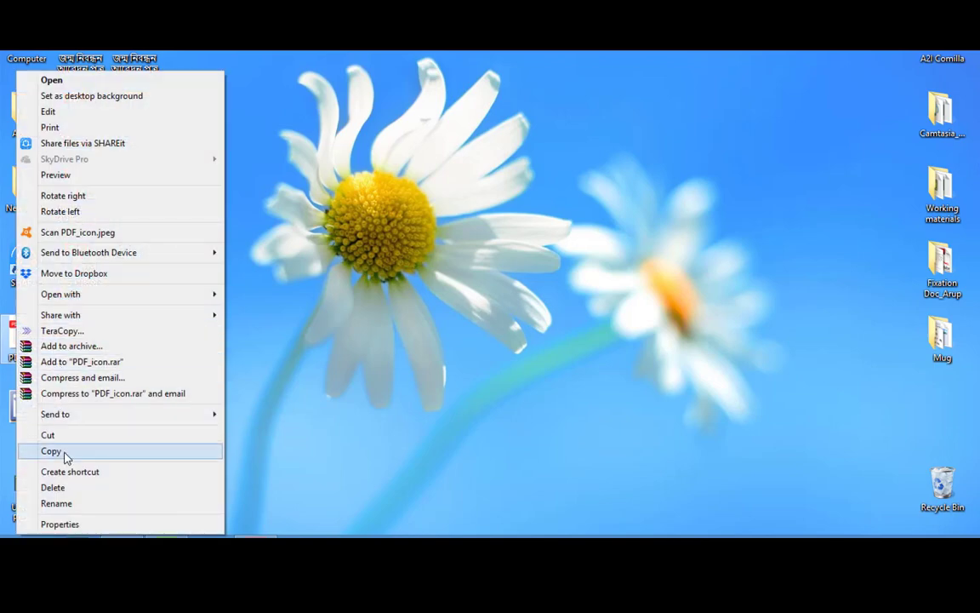
click(67, 457)
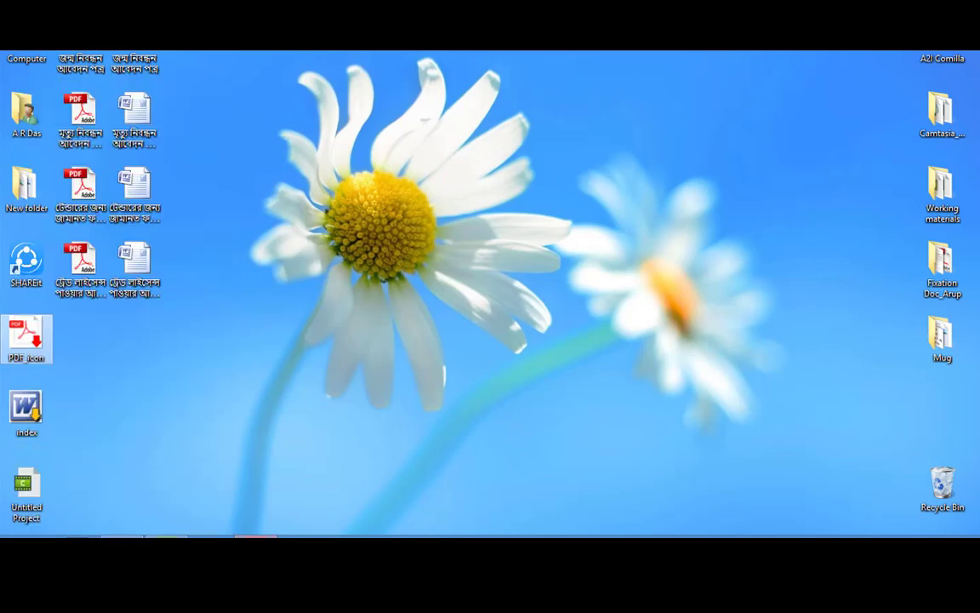
key(alt+Tab)
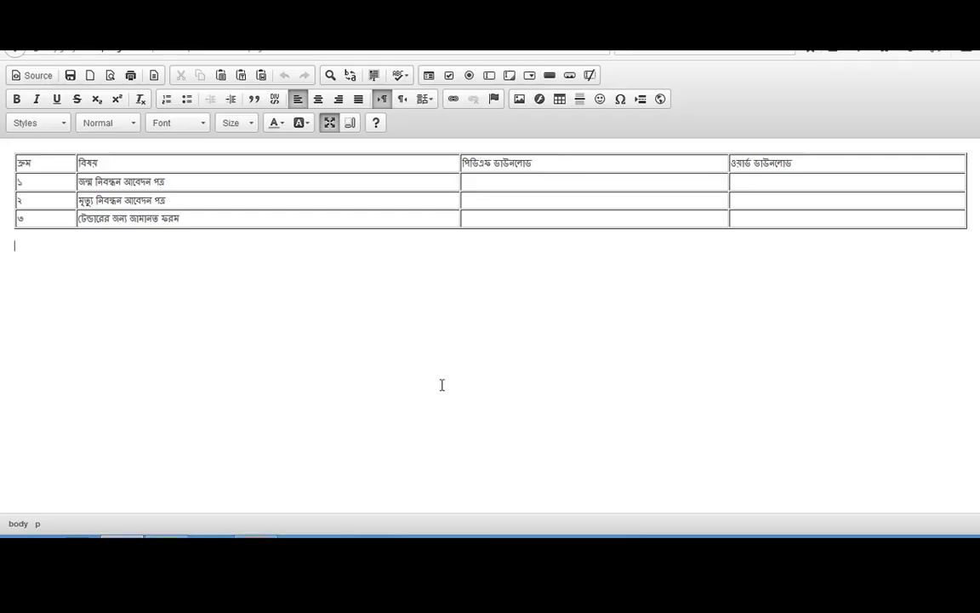
click(524, 183)
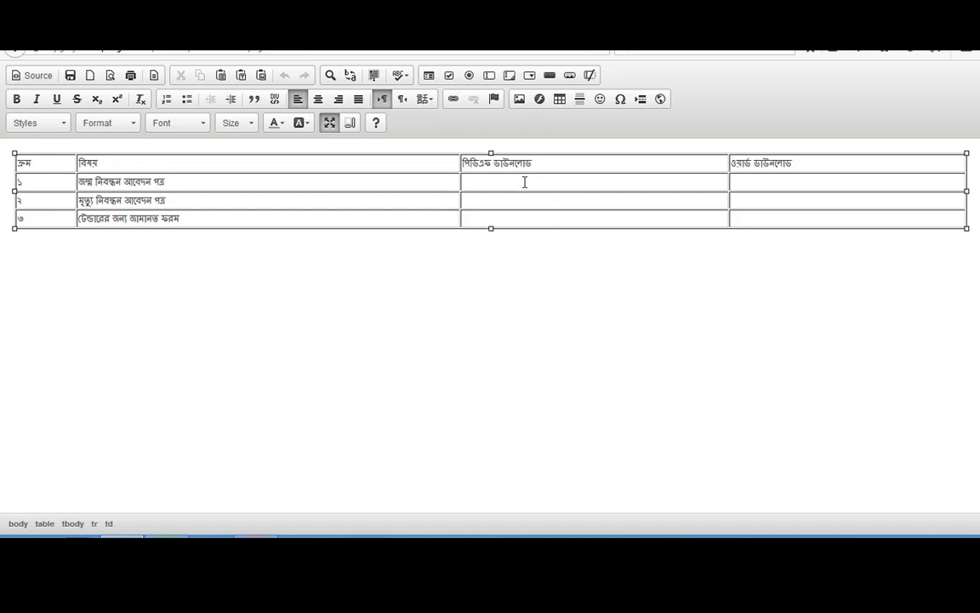
key(ctrl+v)
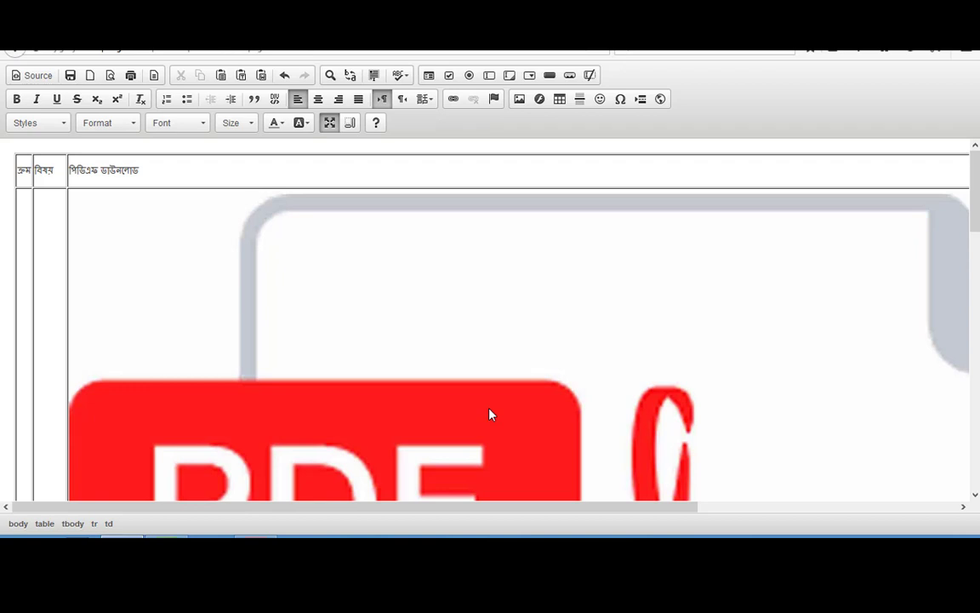
- Resize the pasted PDF icon to a width and height of 40 in its image properties
scroll(490, 414, down, 1)
double_click(490, 415)
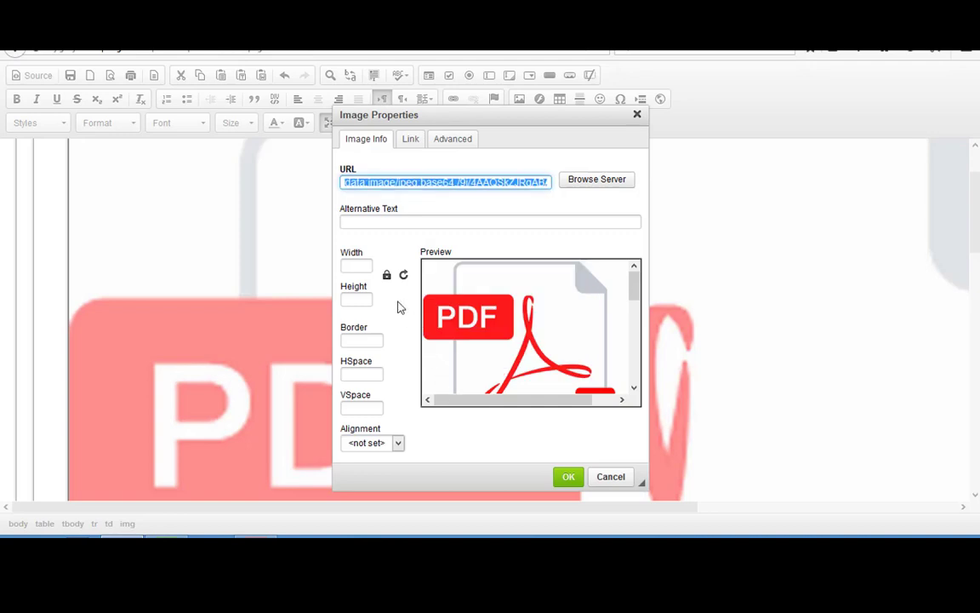
click(363, 265)
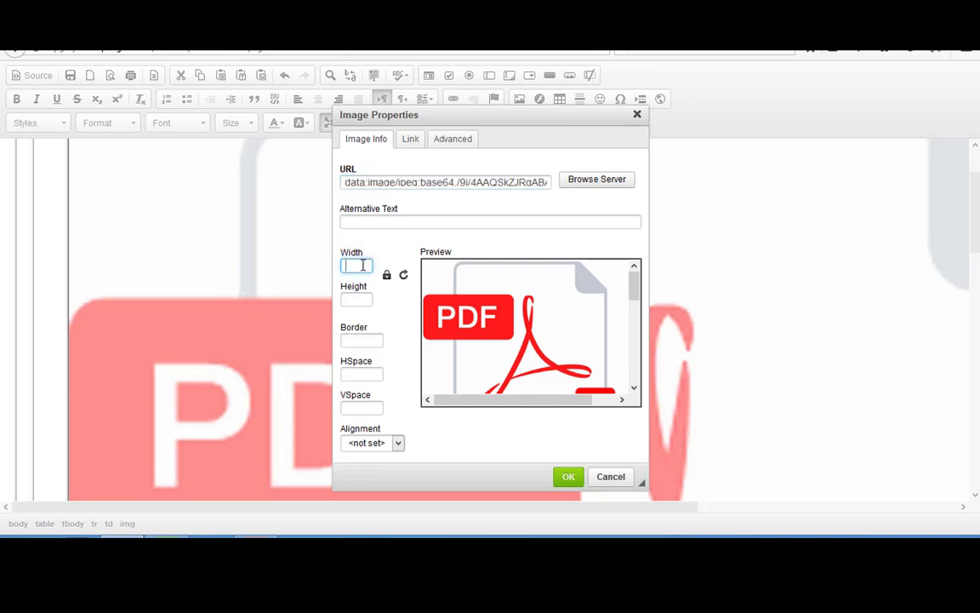
text(40)
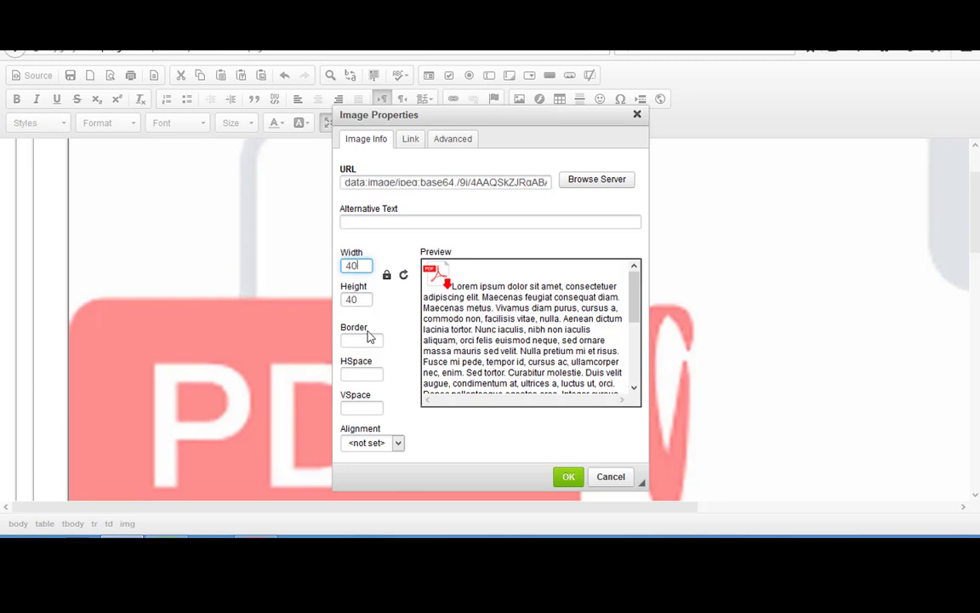
click(569, 479)
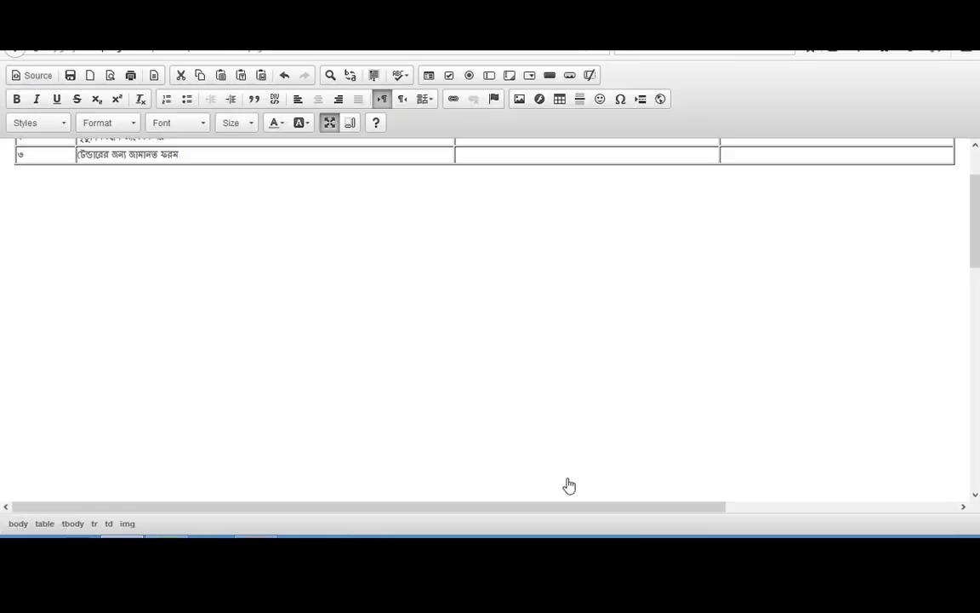
- Copy the resized PDF icon into the পিডিএফ ডাউনলোড cells of rows ২ and ৩
scroll(569, 414, up, 2)
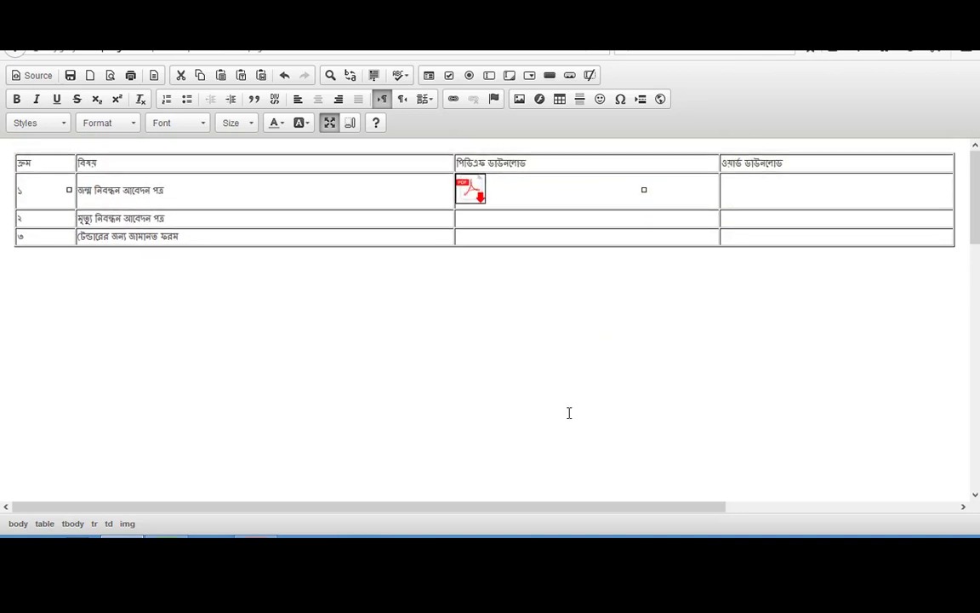
right_click(476, 189)
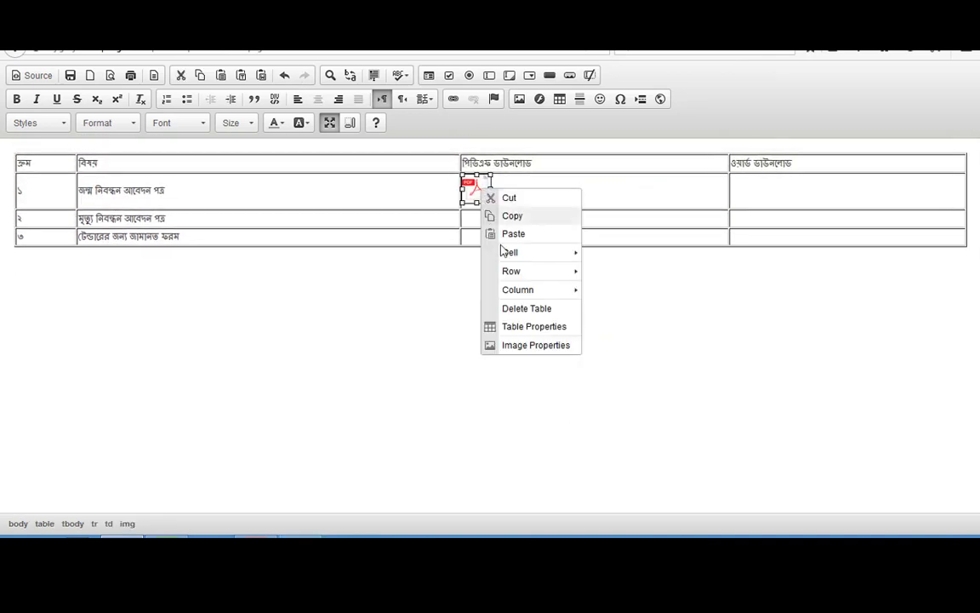
click(522, 216)
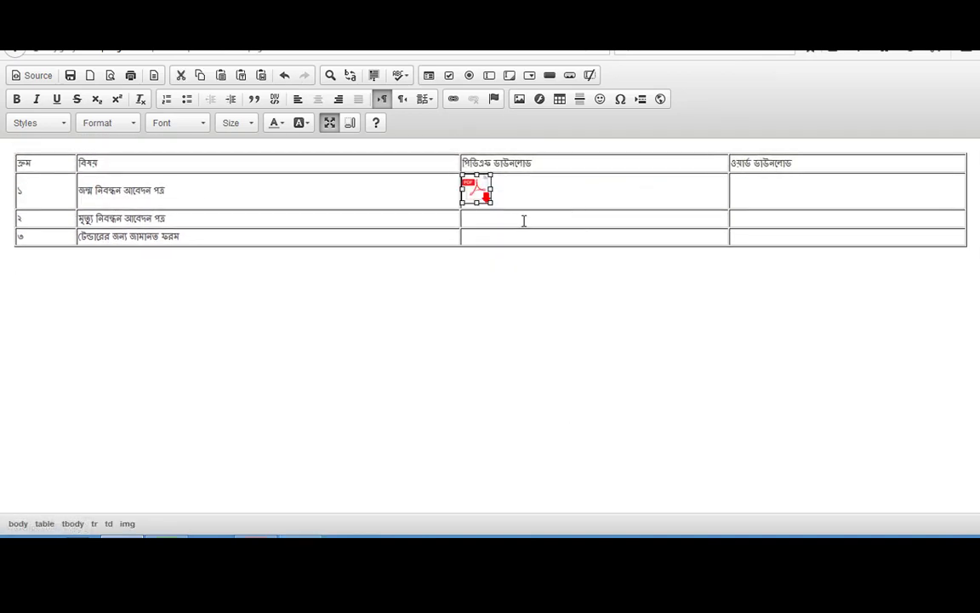
click(523, 219)
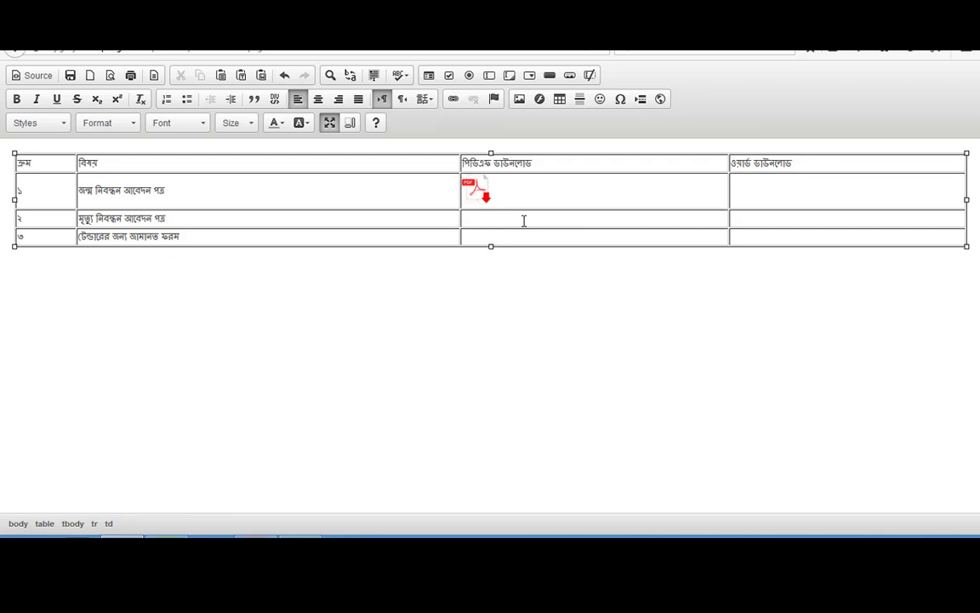
key(ctrl+v)
click(523, 254)
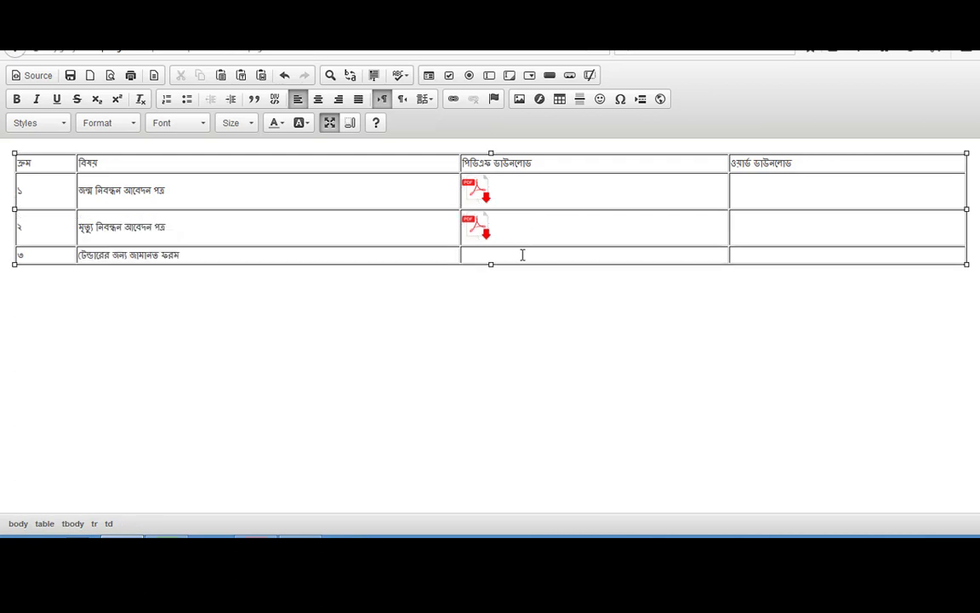
key(ctrl+v)
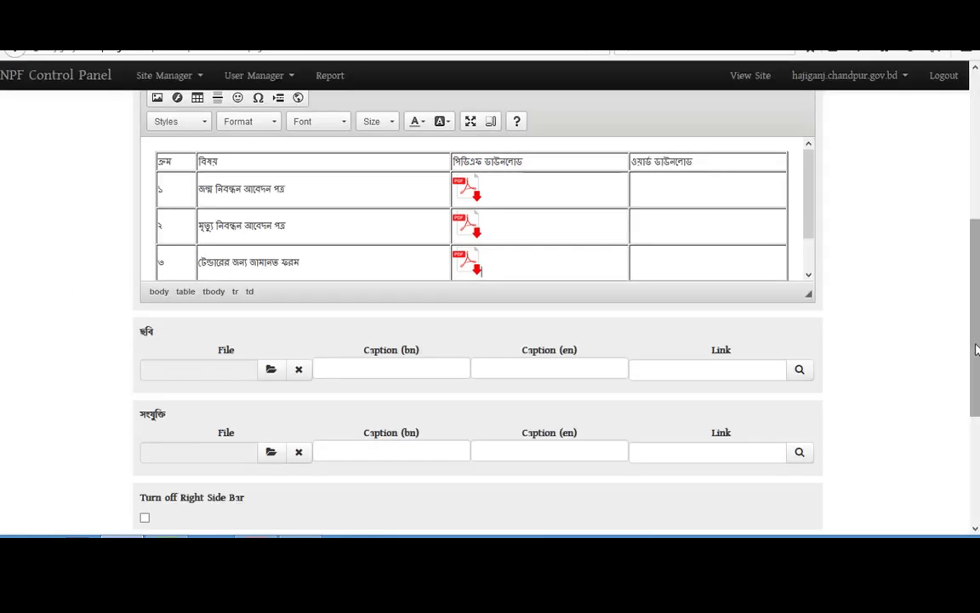
- Upload the PDF file "জন্ম নিবন্ধন আবেদন পত্র" from the desktop as the সংযুক্তি attachment
click(272, 454)
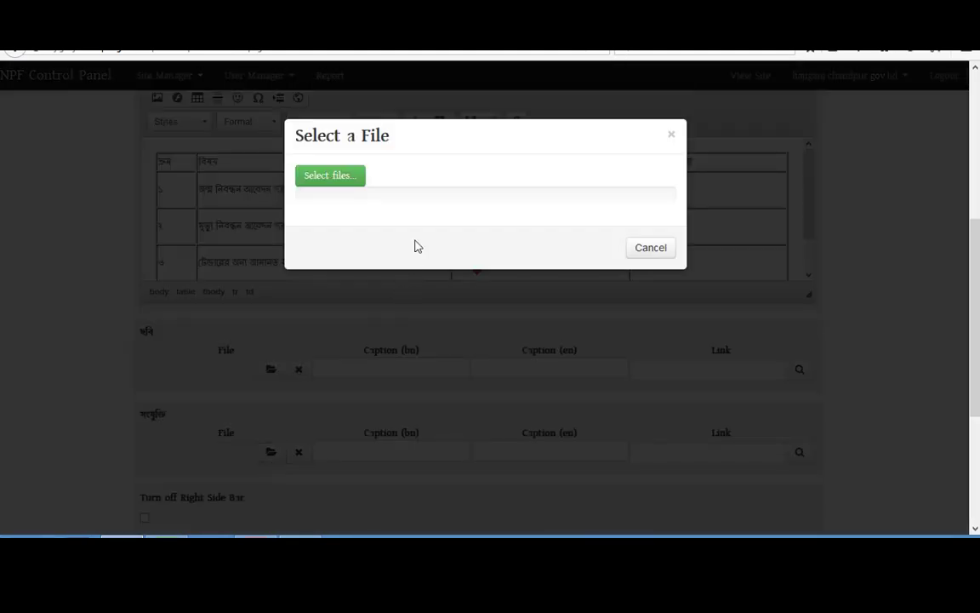
click(345, 186)
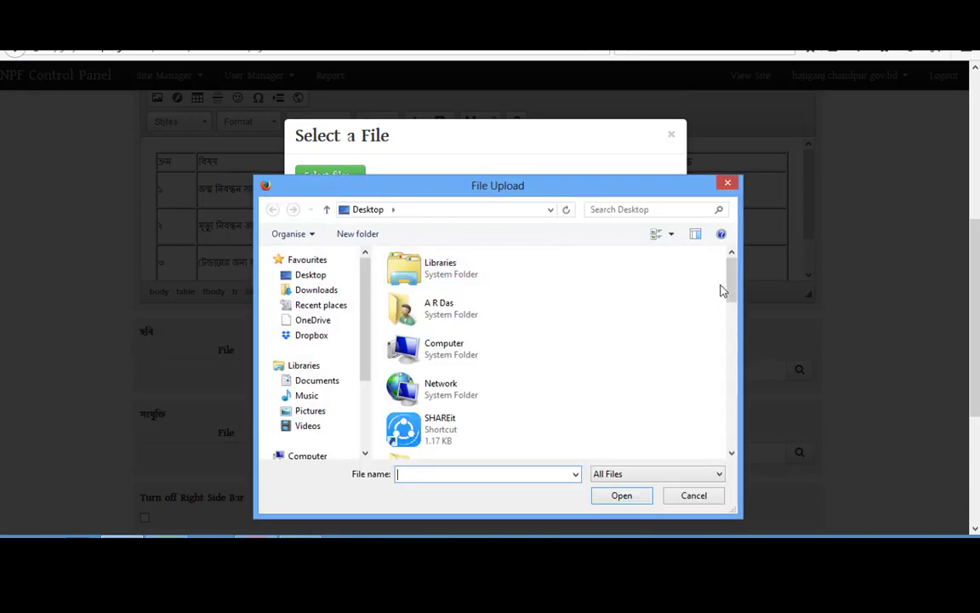
drag(731, 286, 720, 410)
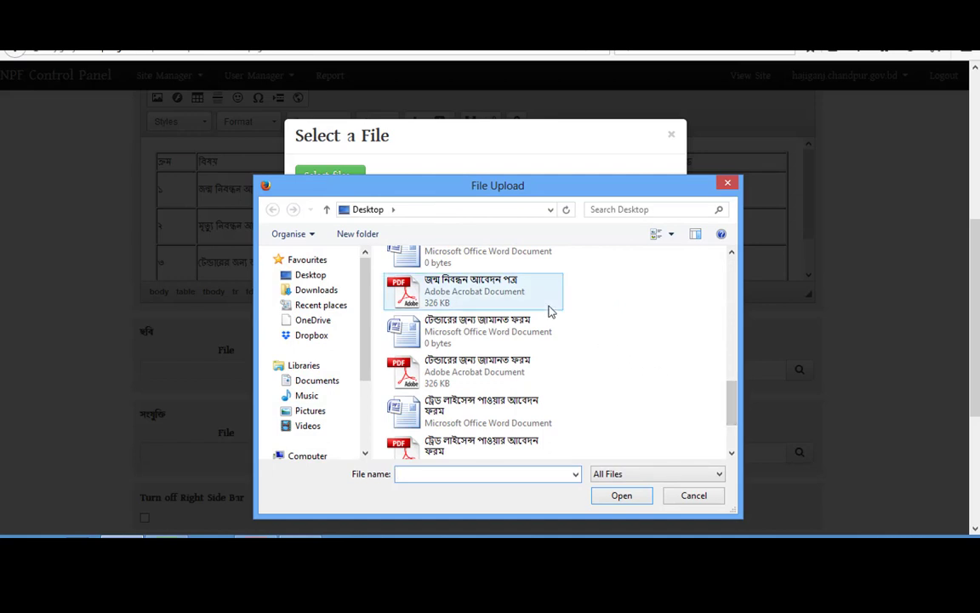
click(521, 299)
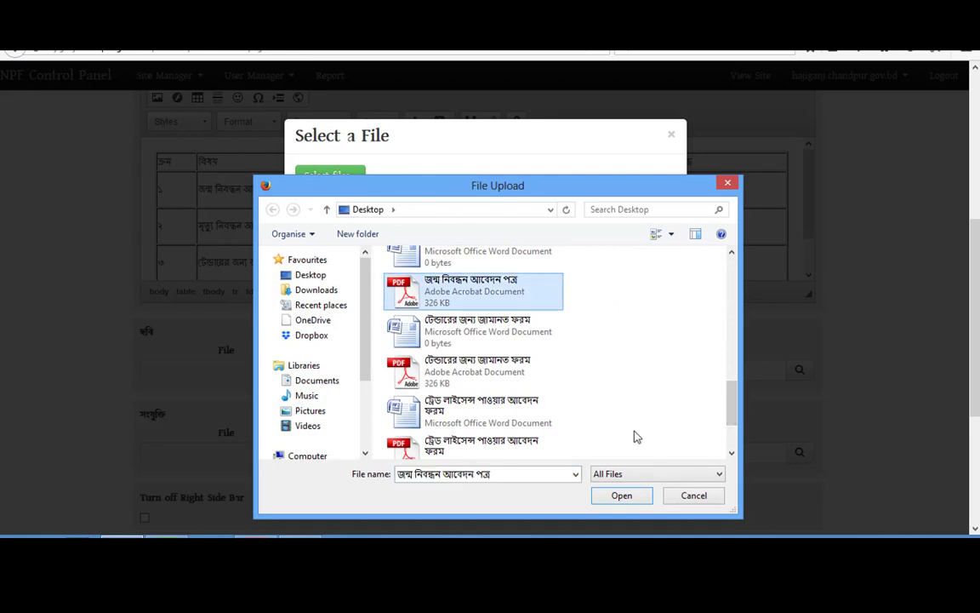
click(622, 496)
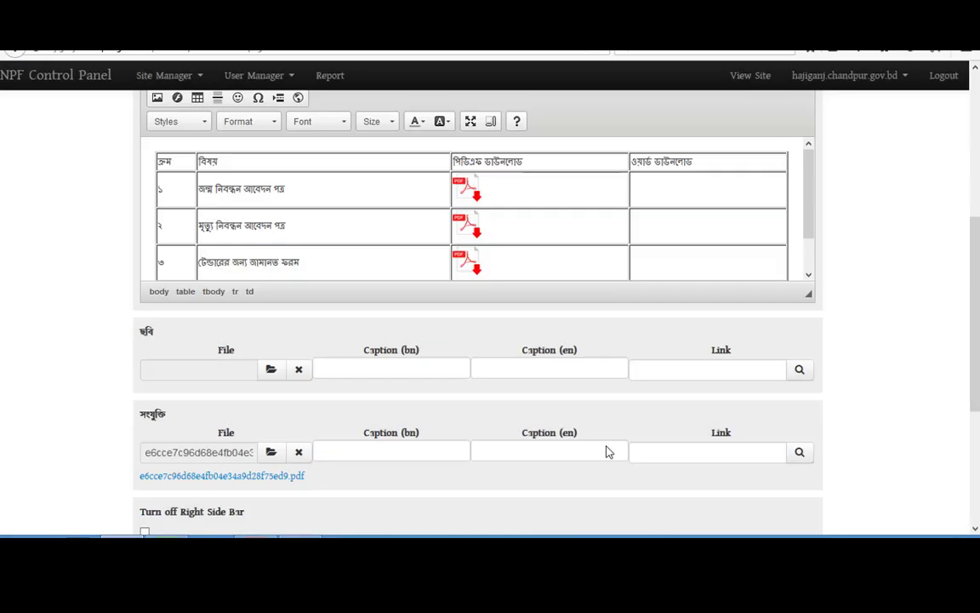
- Copy the uploaded PDF's link location and enter it as the link URL of the first row's PDF icon
right_click(288, 484)
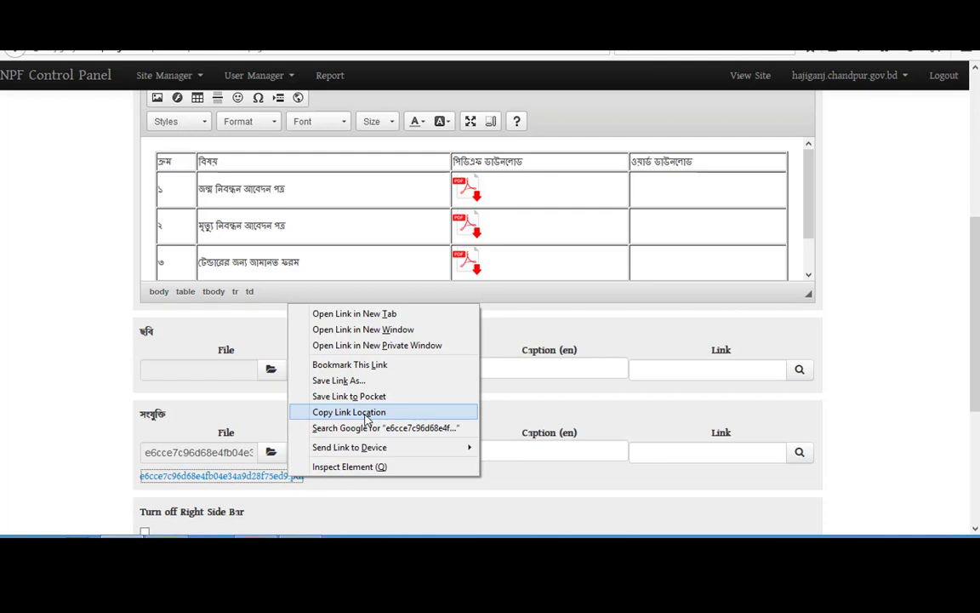
click(367, 413)
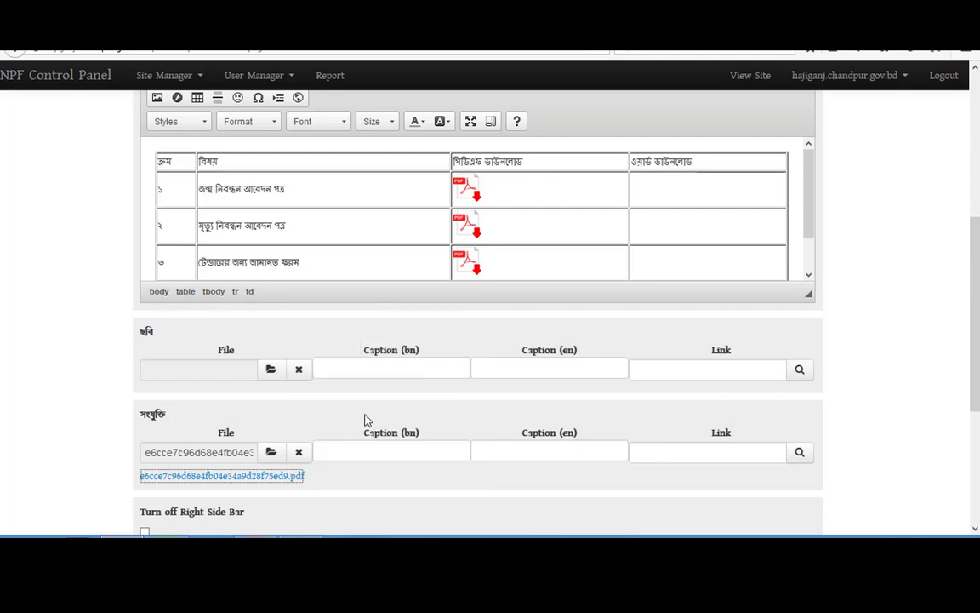
click(467, 192)
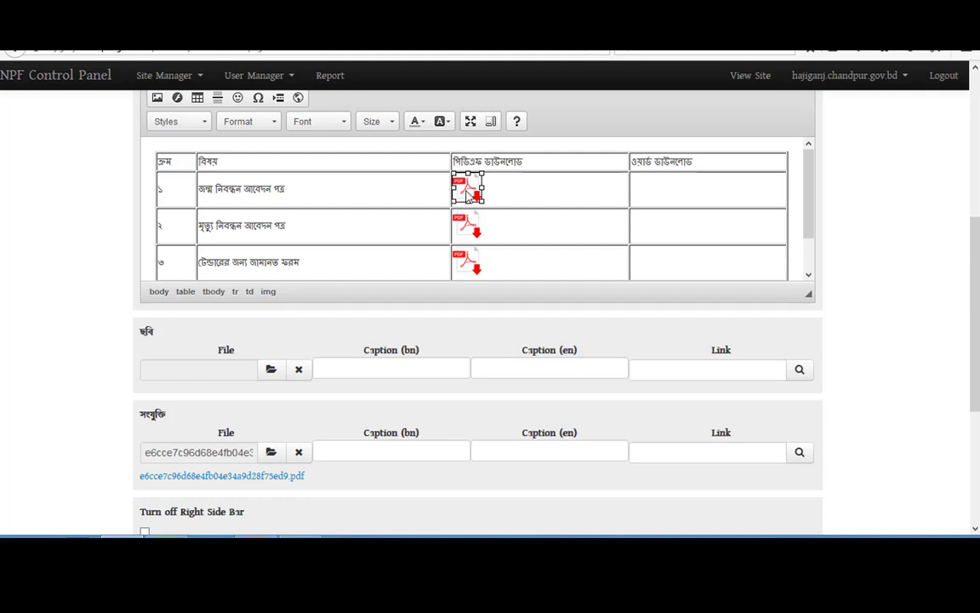
scroll(975, 218, up, 2)
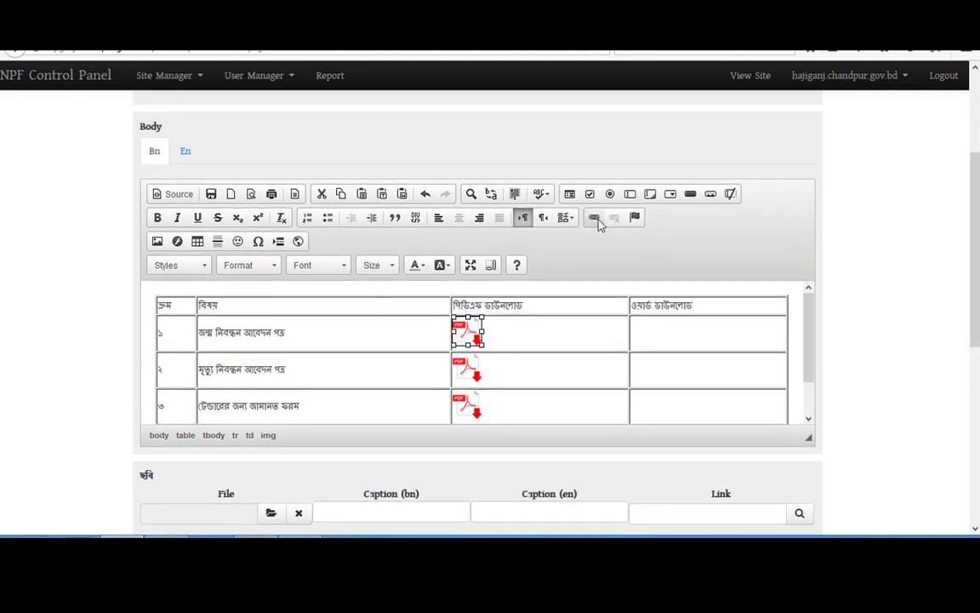
click(595, 220)
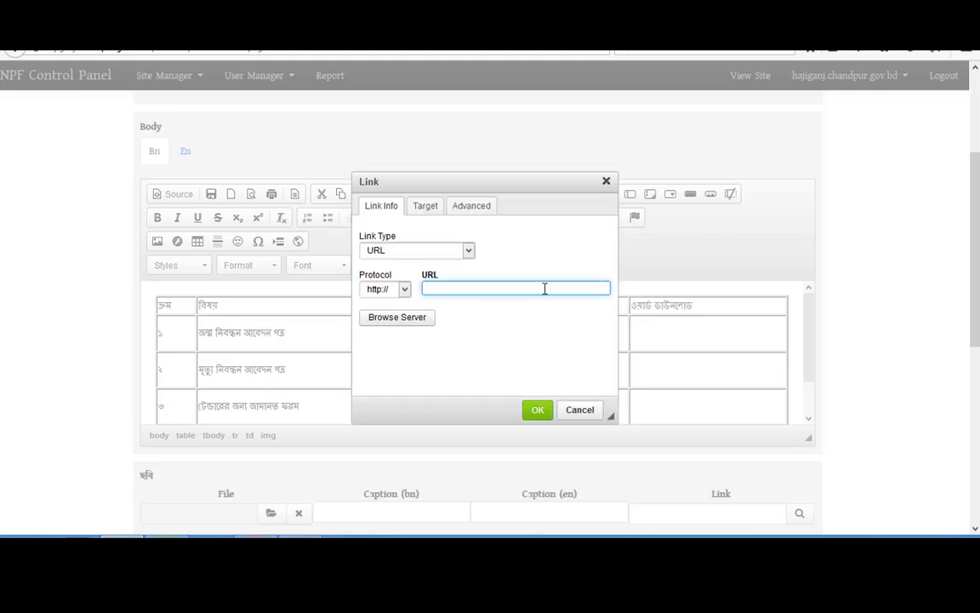
right_click(544, 288)
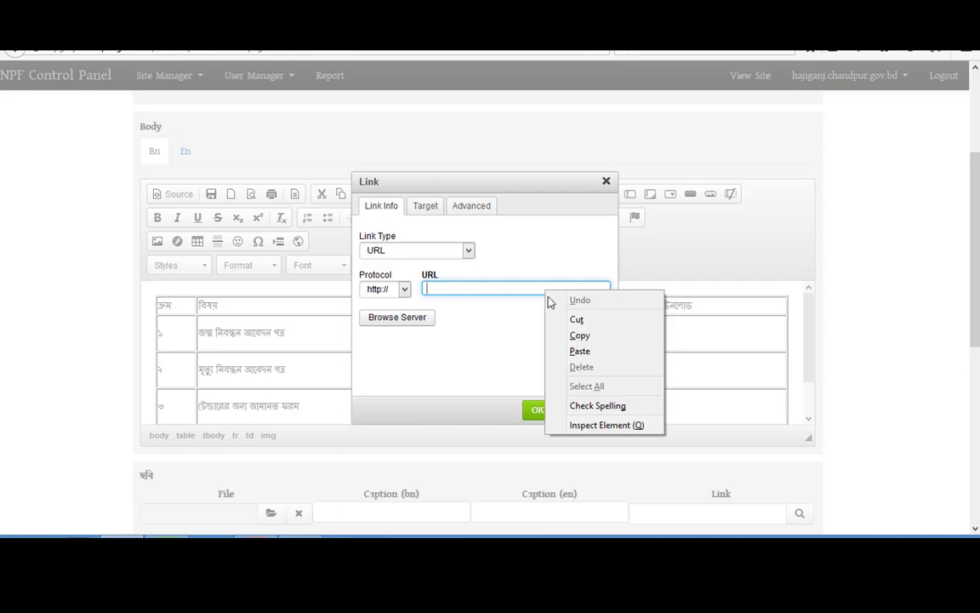
click(579, 352)
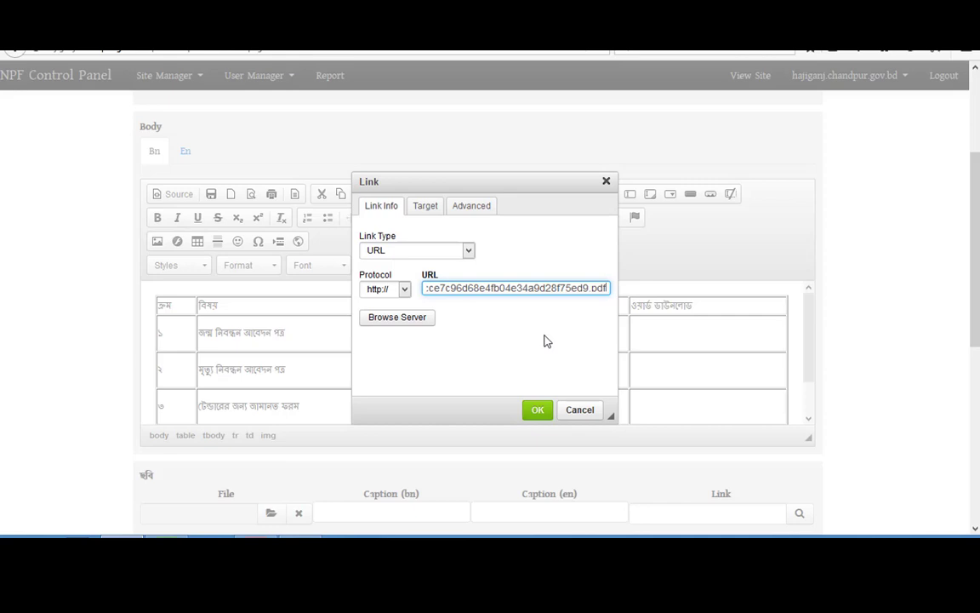
- Set the PDF icon link's target to New Window (_blank) and apply the link
click(425, 207)
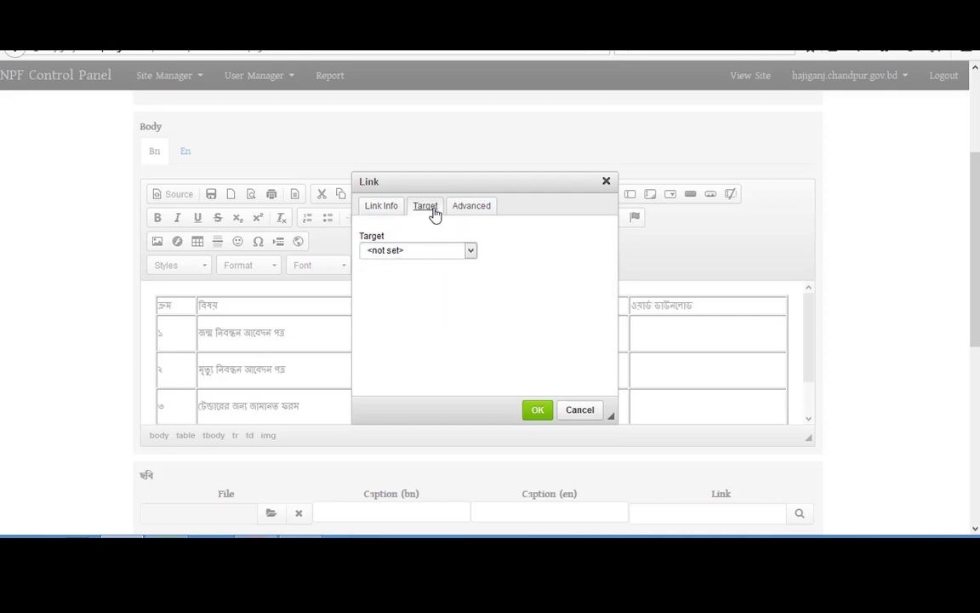
click(471, 252)
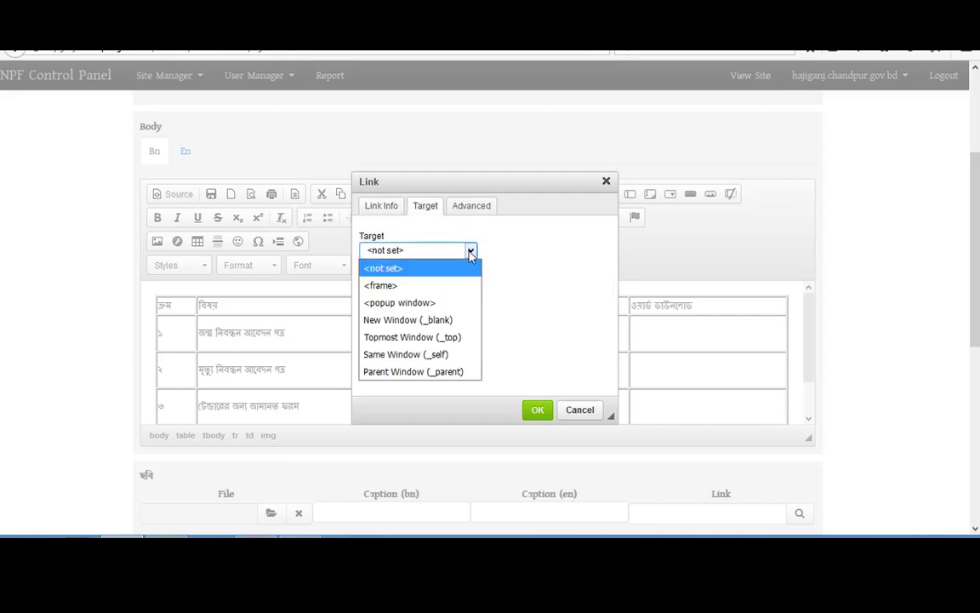
click(458, 324)
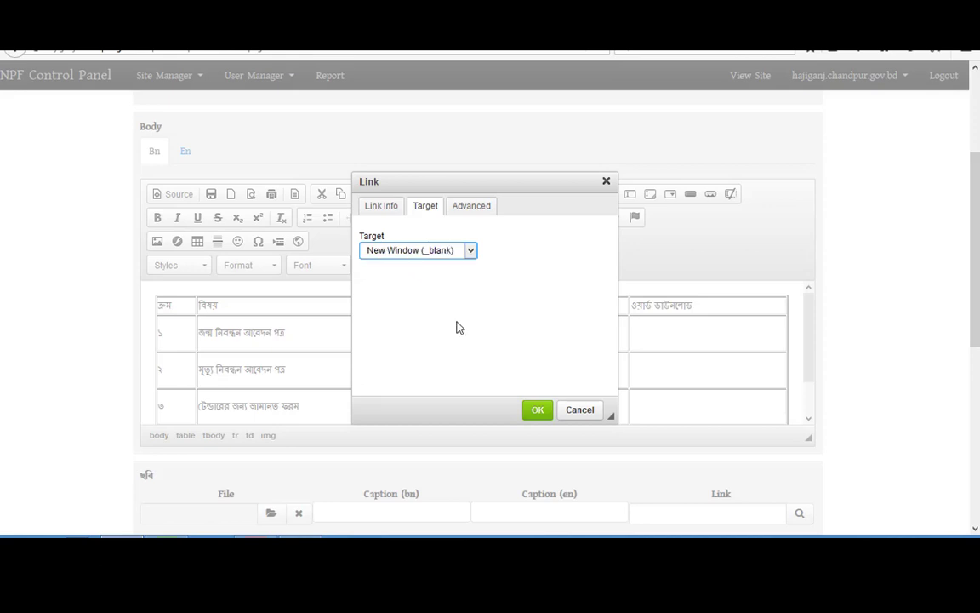
click(537, 414)
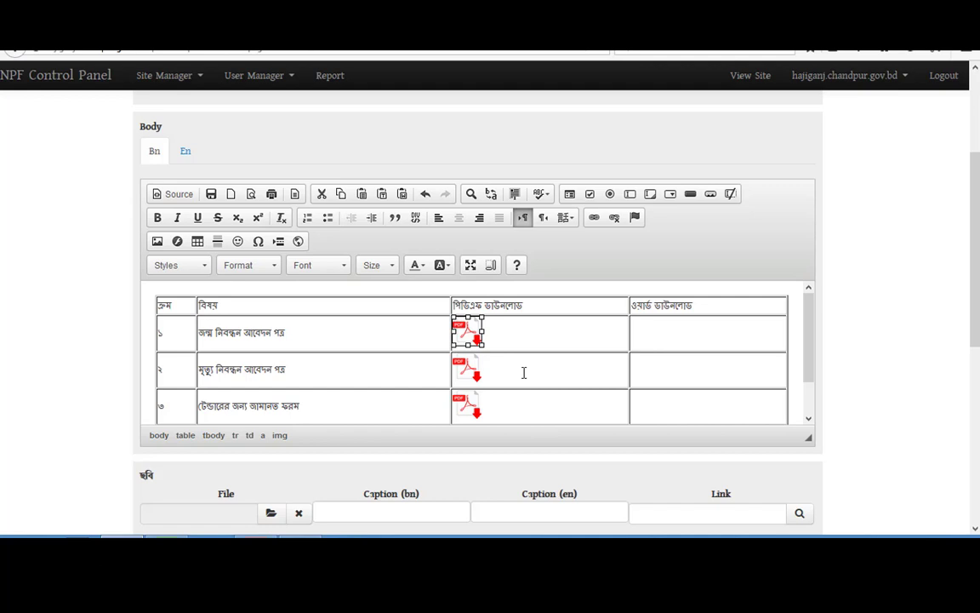
- Replace the সংযুক্তি attachment with the PDF file "মৃত্যু নিবন্ধন আবেদন ফরম" from the desktop
scroll(525, 372, down, 5)
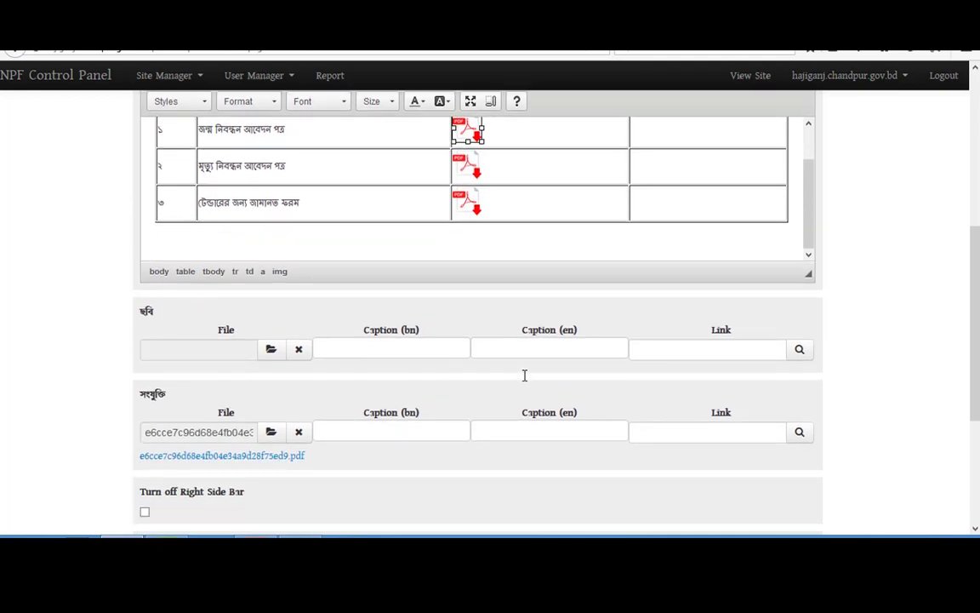
click(298, 433)
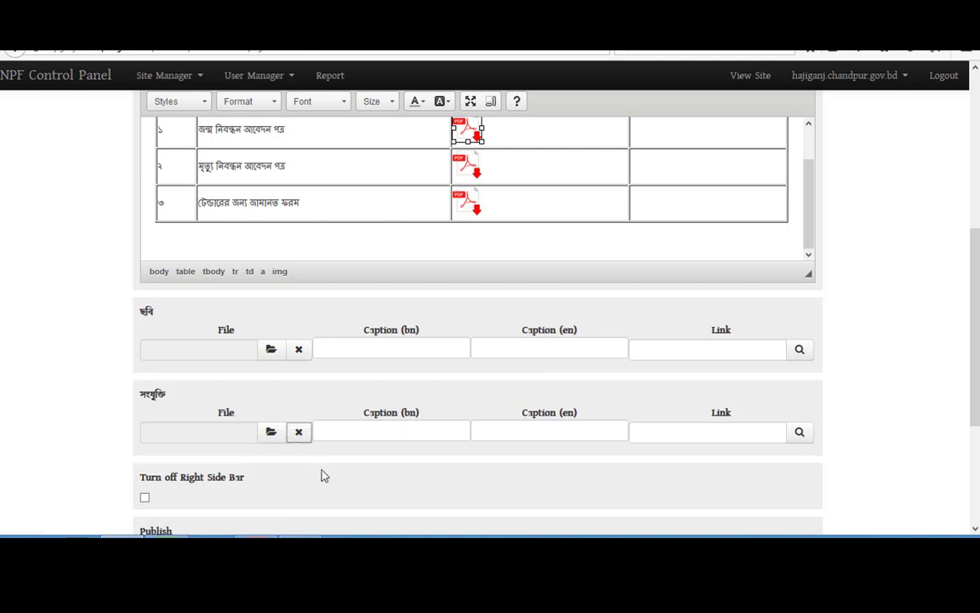
click(271, 432)
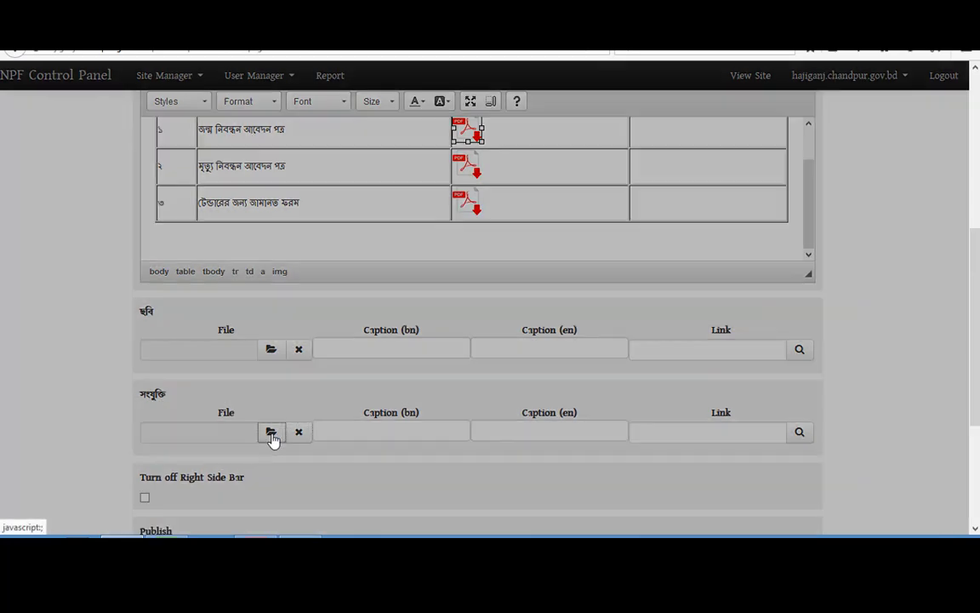
click(333, 183)
scroll(709, 422, down, 10)
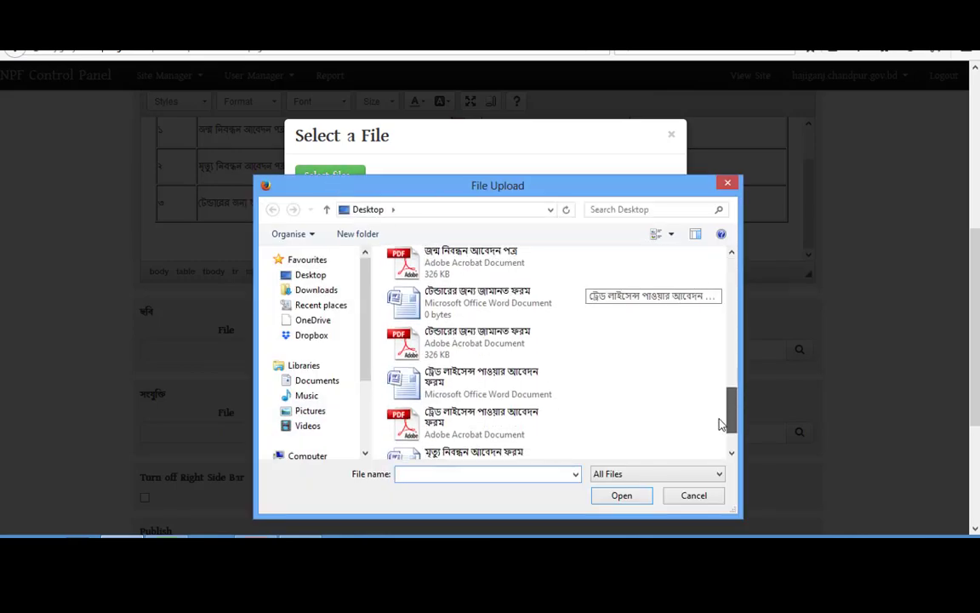
double_click(508, 450)
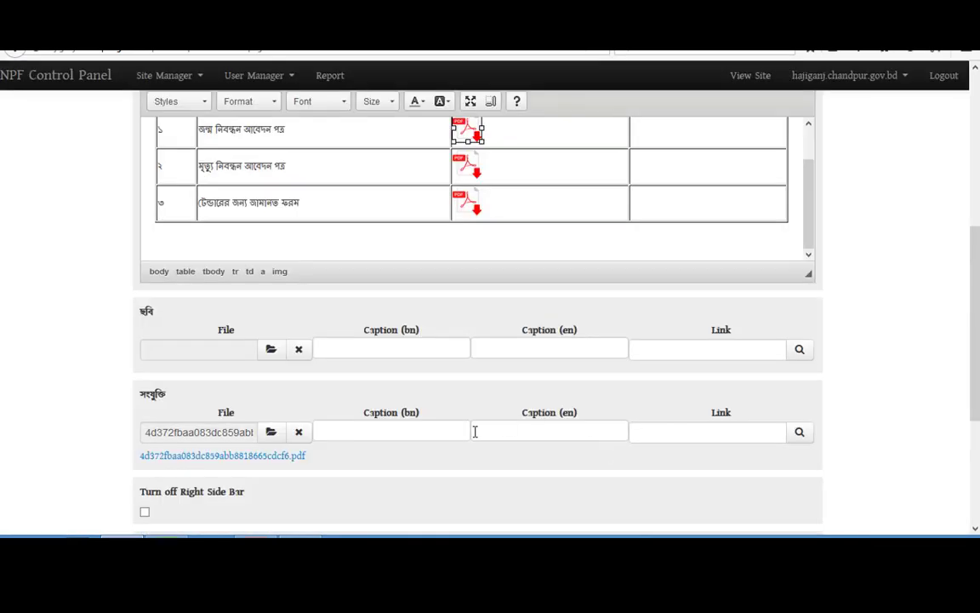
- Copy the newly uploaded PDF's link location and enter it as the link URL of row ২'s PDF icon
right_click(295, 454)
click(383, 389)
click(468, 167)
scroll(468, 169, up, 3)
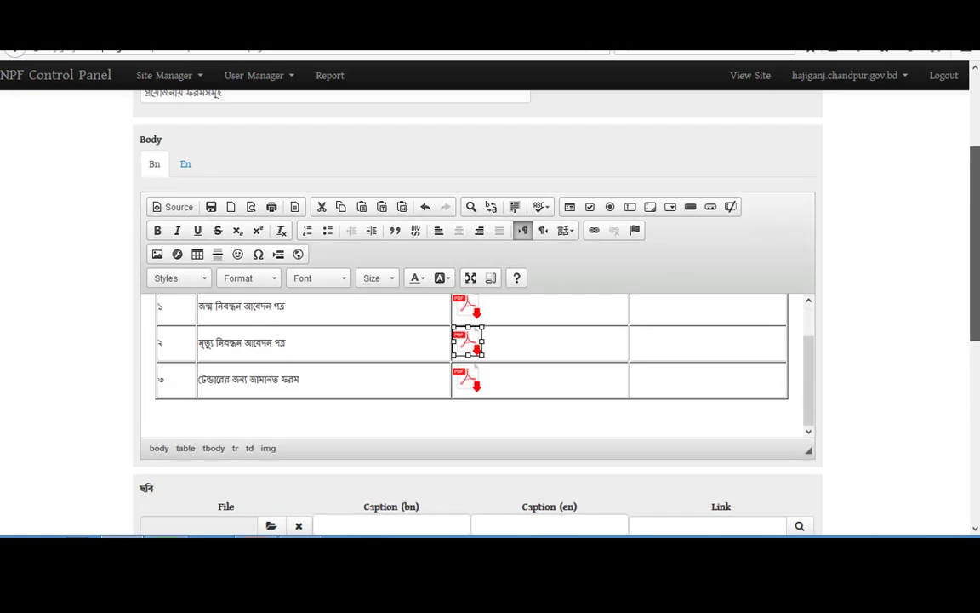
click(594, 229)
key(ctrl+v)
- Set the row ২ PDF icon link's target to New Window (_blank) and apply the link
click(425, 205)
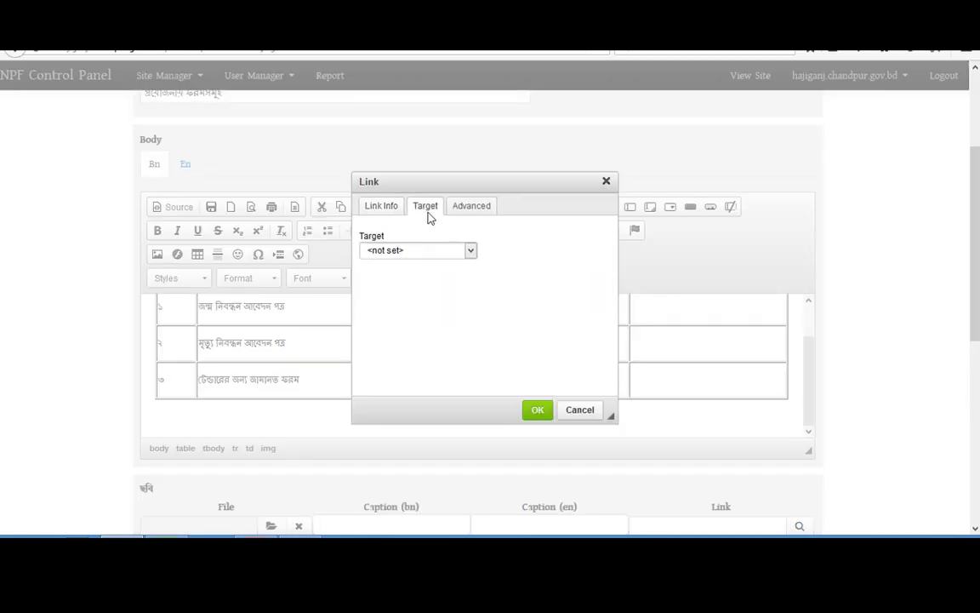
click(417, 250)
click(409, 320)
click(538, 410)
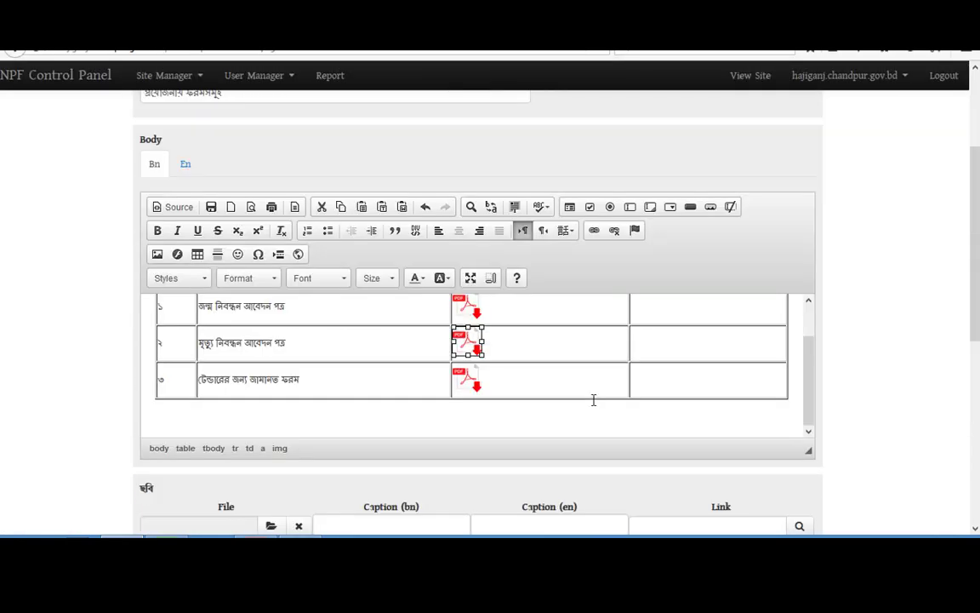
- Link row ৩'s PDF icon to the copied URL with the target New Window (_blank)
click(473, 382)
click(594, 230)
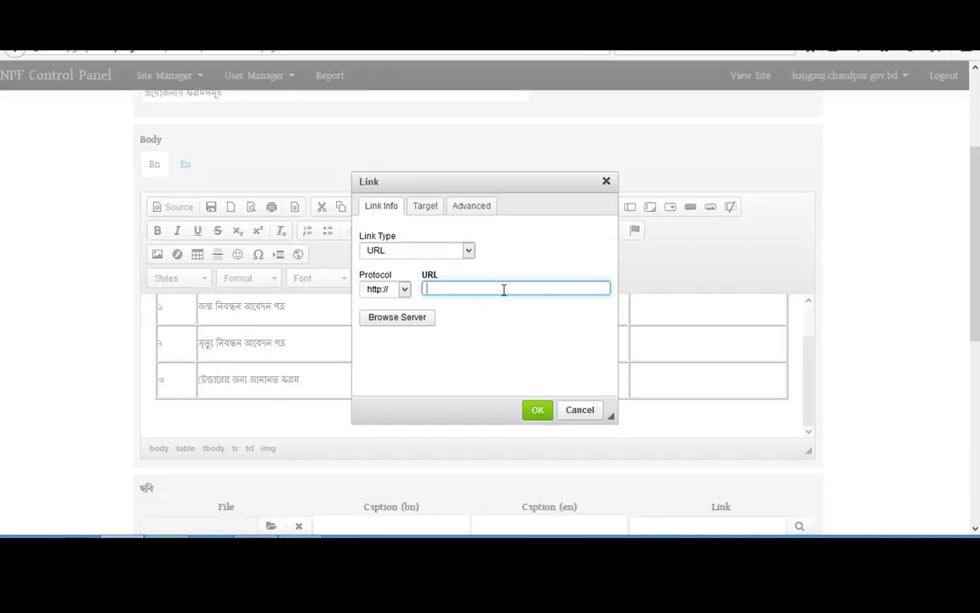
key(ctrl+v)
click(425, 205)
click(417, 250)
click(408, 320)
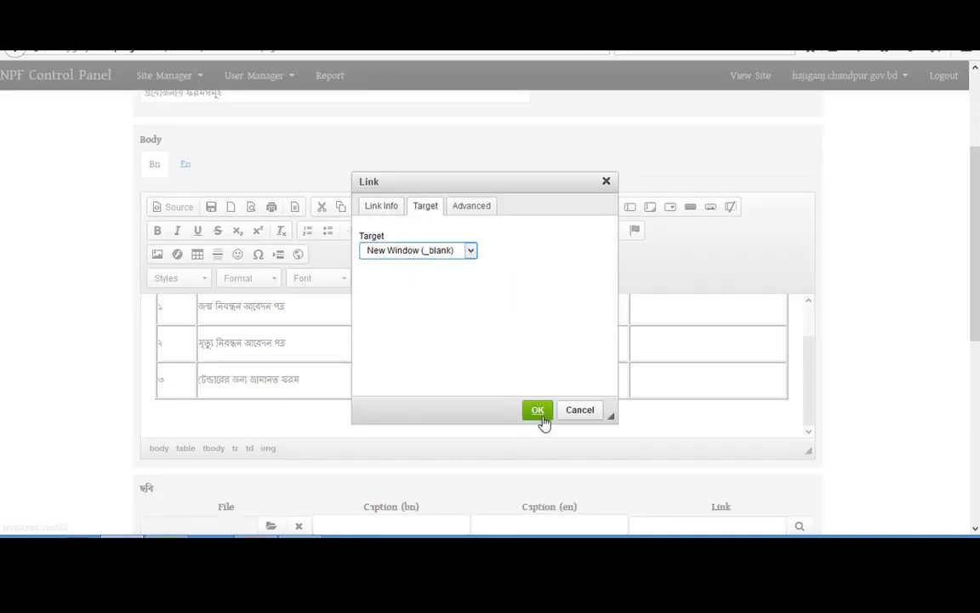
click(538, 409)
- Copy the "index" Word icon from the desktop into the ওয়ার্ড ডাউনলোড cells of all three rows, reduced to the PDF icons' size
click(979, 535)
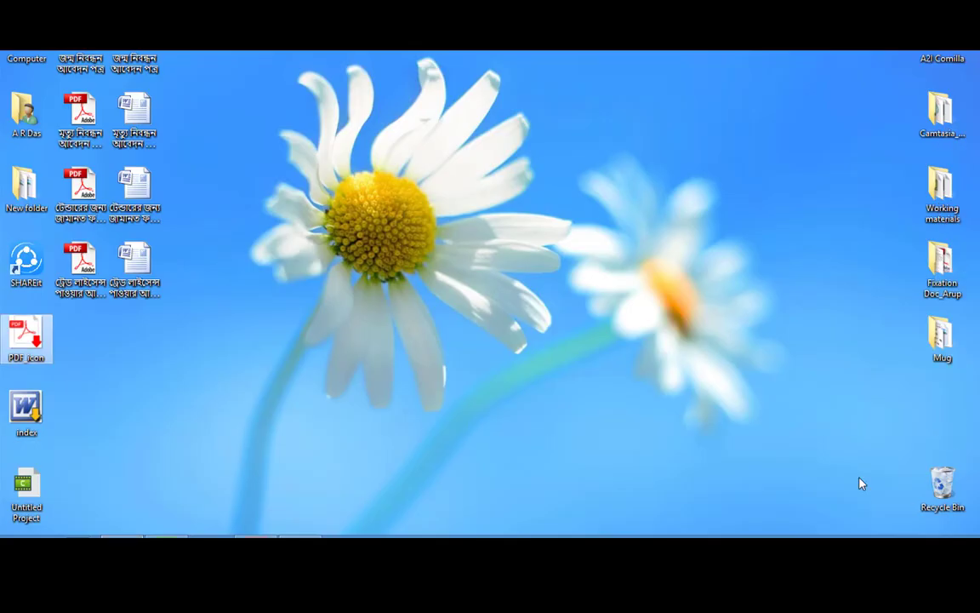
right_click(26, 409)
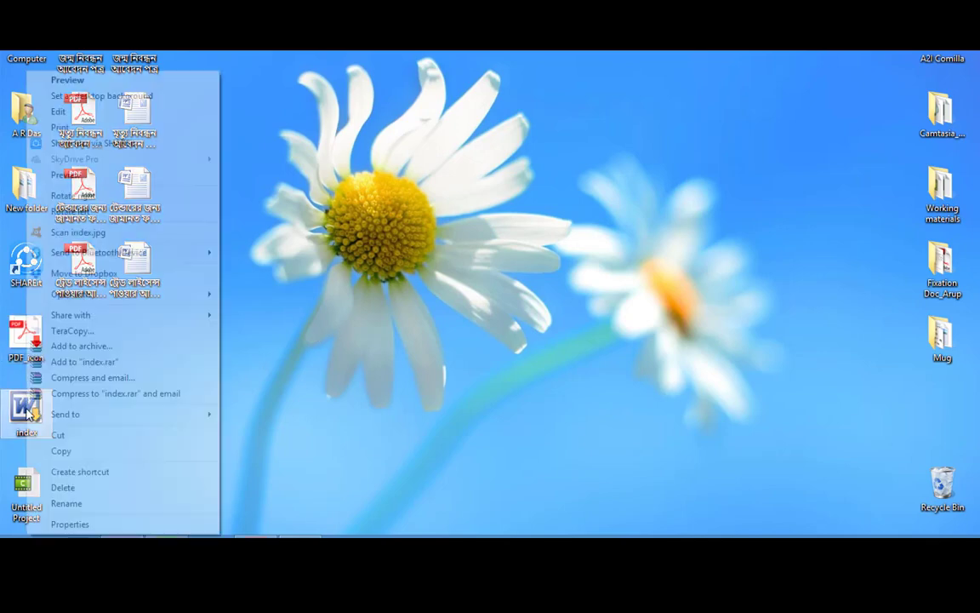
click(95, 453)
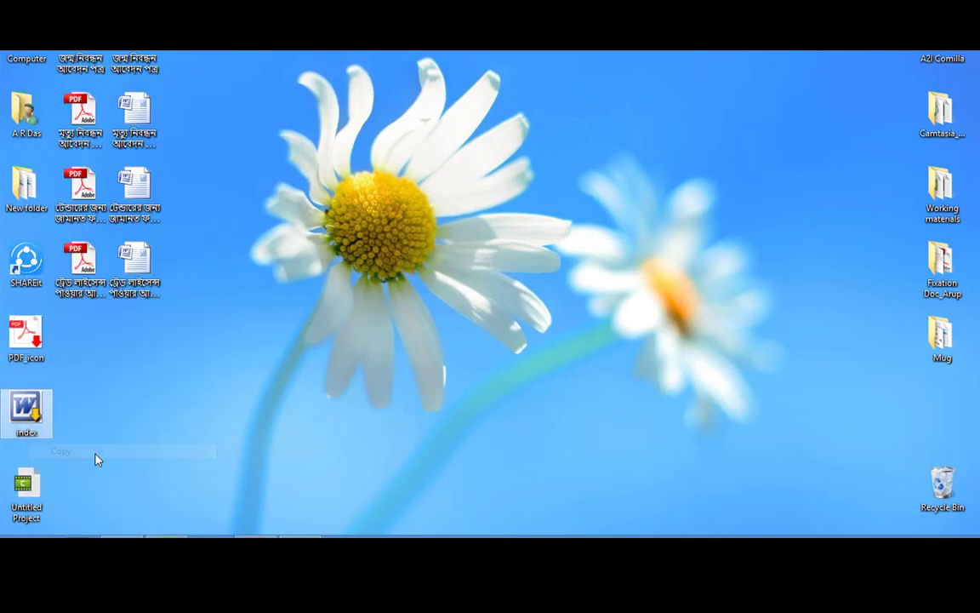
key(alt+Tab)
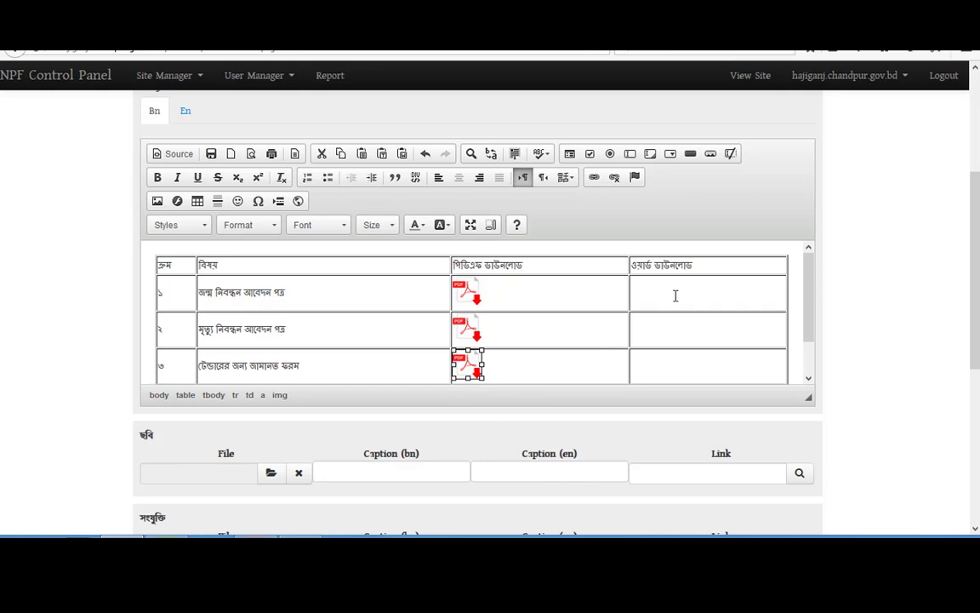
click(674, 295)
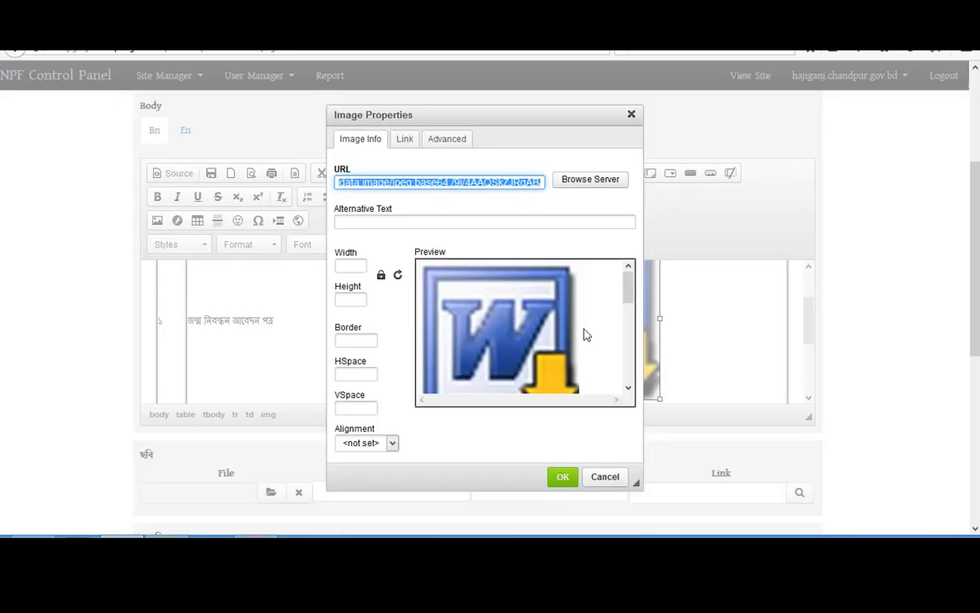
key(Return)
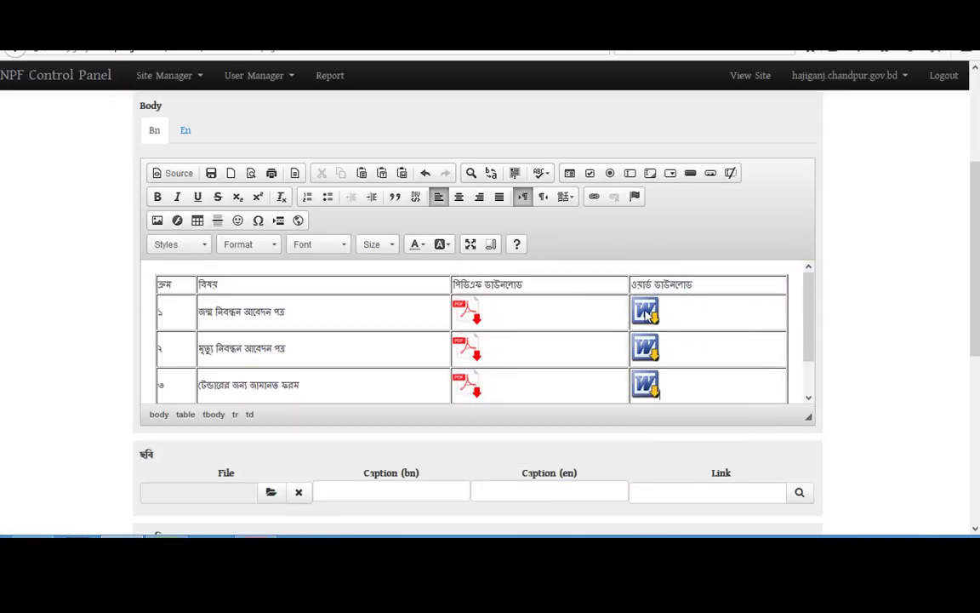
- Upload the forms' Word documents, starting with "জন্ম নিবন্ধন আবেদন পত্র", as সংযুক্তি attachments and link the Word icons to them
scroll(492, 410, down, 3)
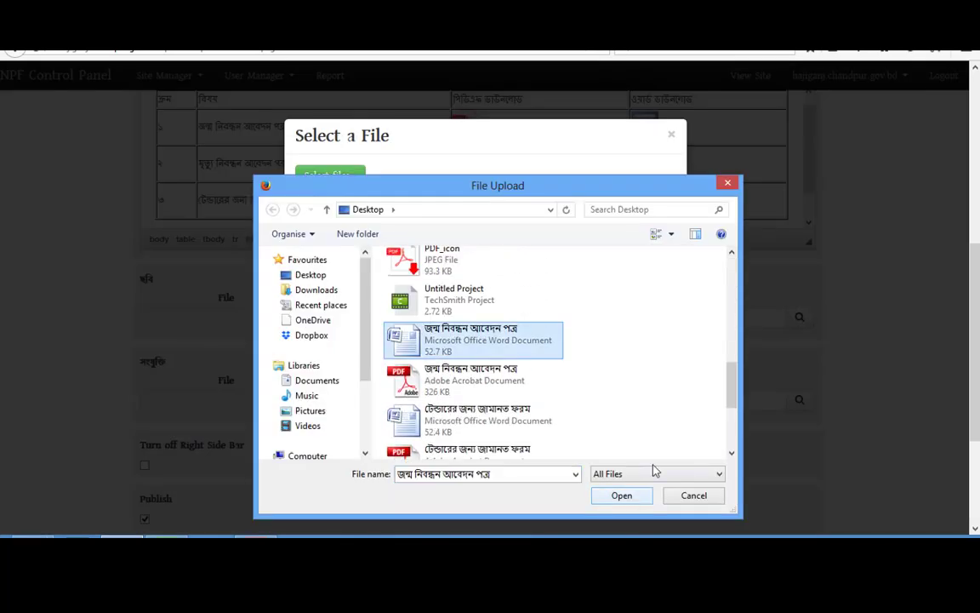
key(Return)
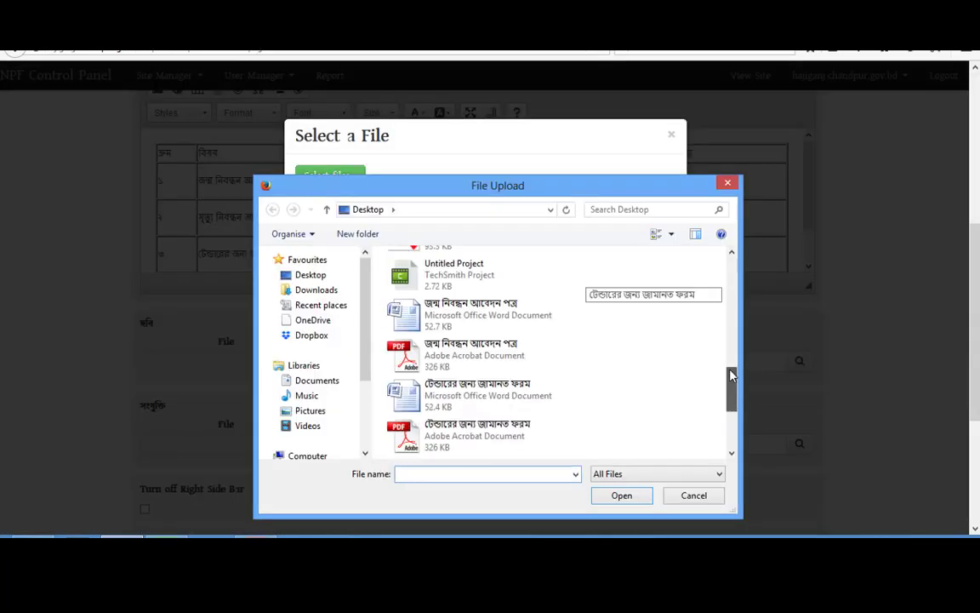
click(618, 489)
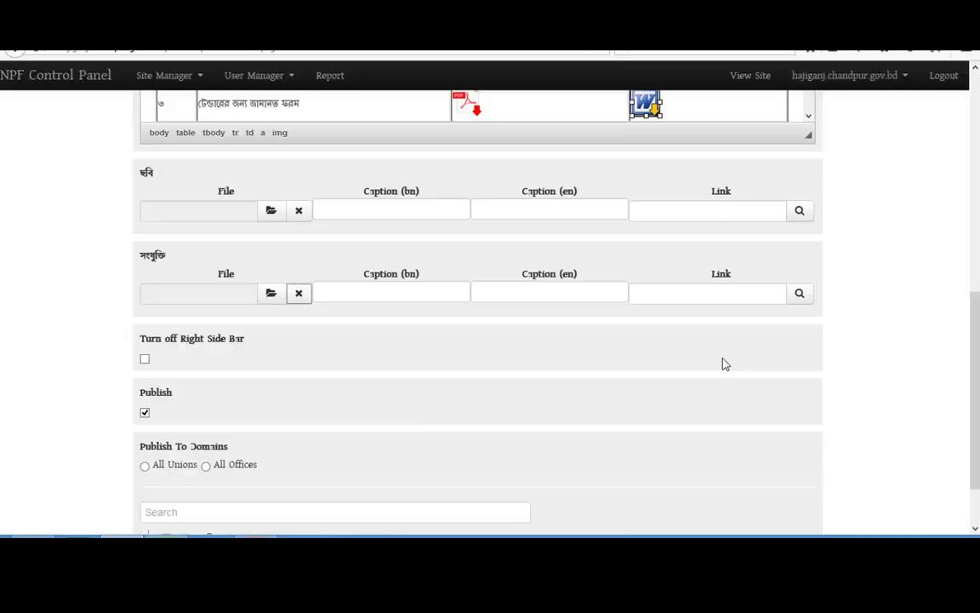
- Center-align all cells of the table's ক্রম column
scroll(869, 331, up, 2)
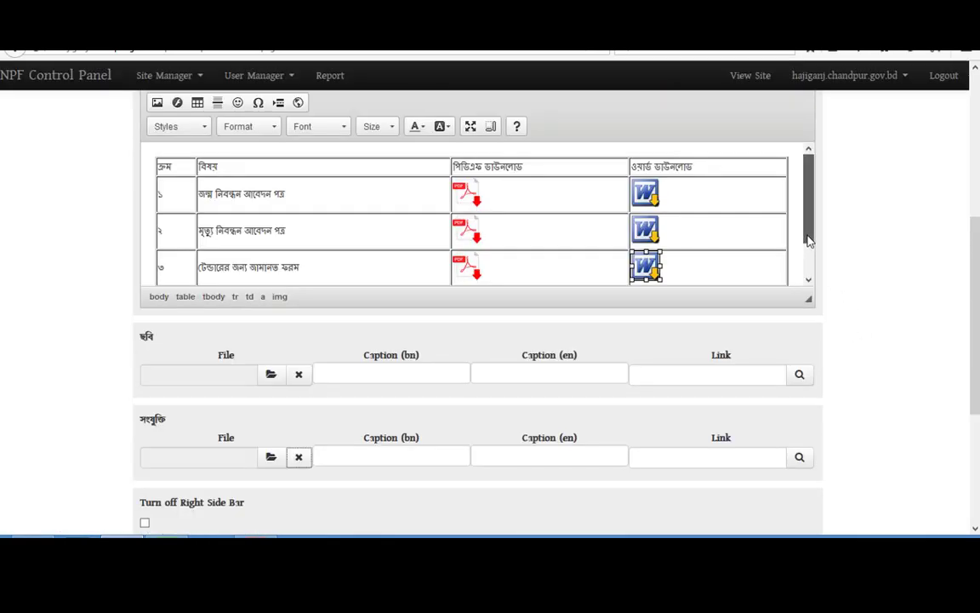
scroll(808, 241, down, 1)
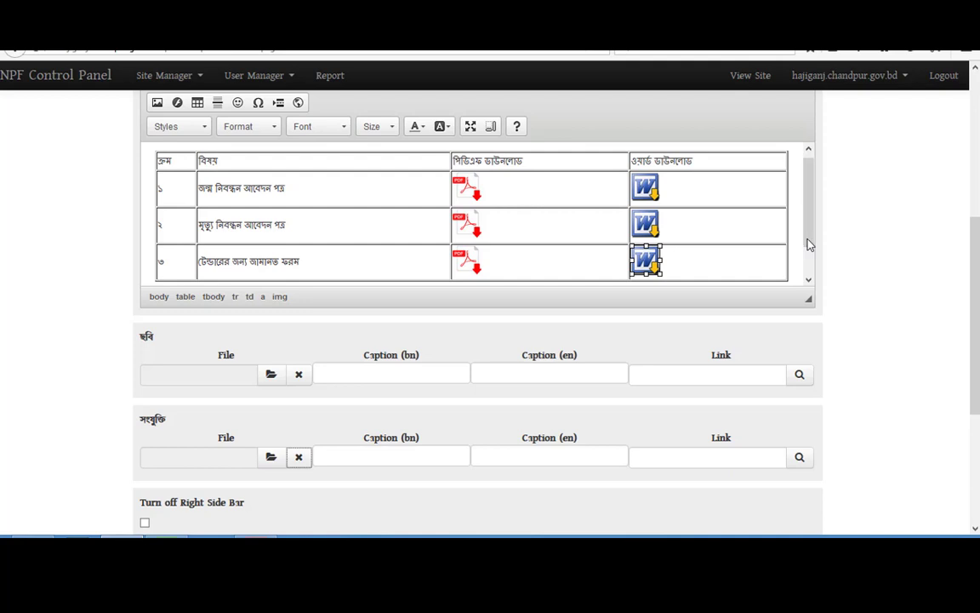
drag(809, 244, 809, 240)
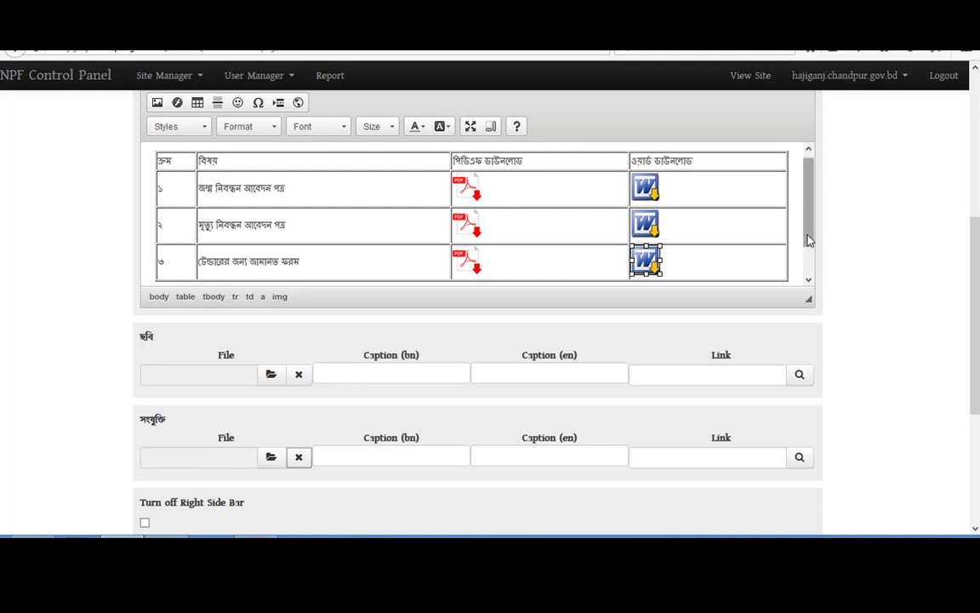
scroll(809, 241, up, 1)
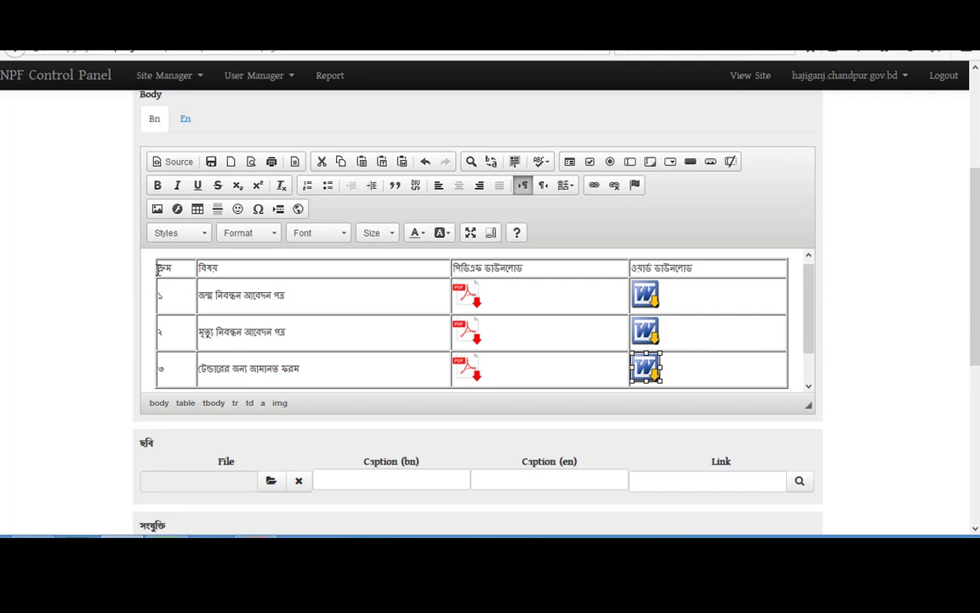
drag(158, 269, 172, 377)
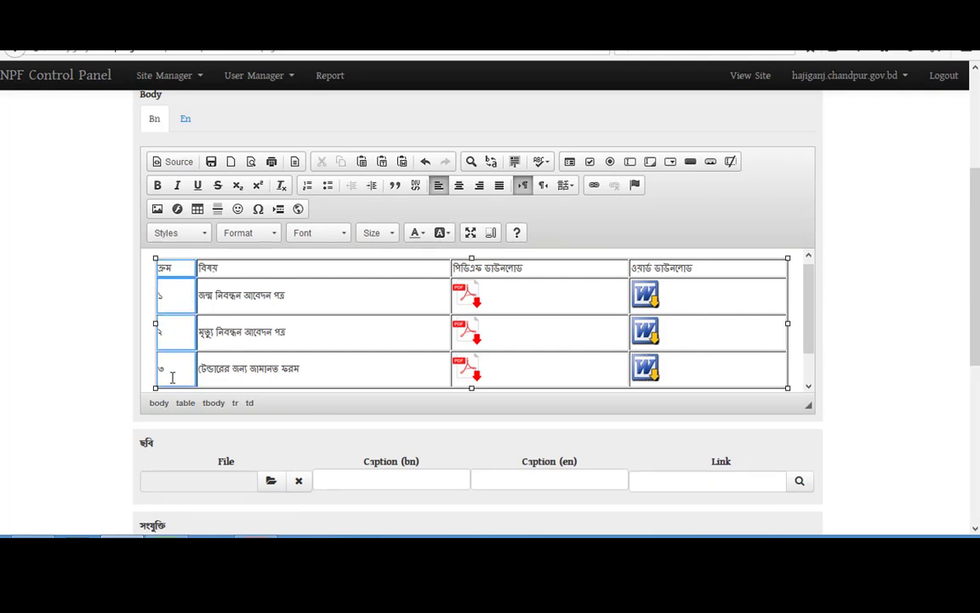
click(458, 186)
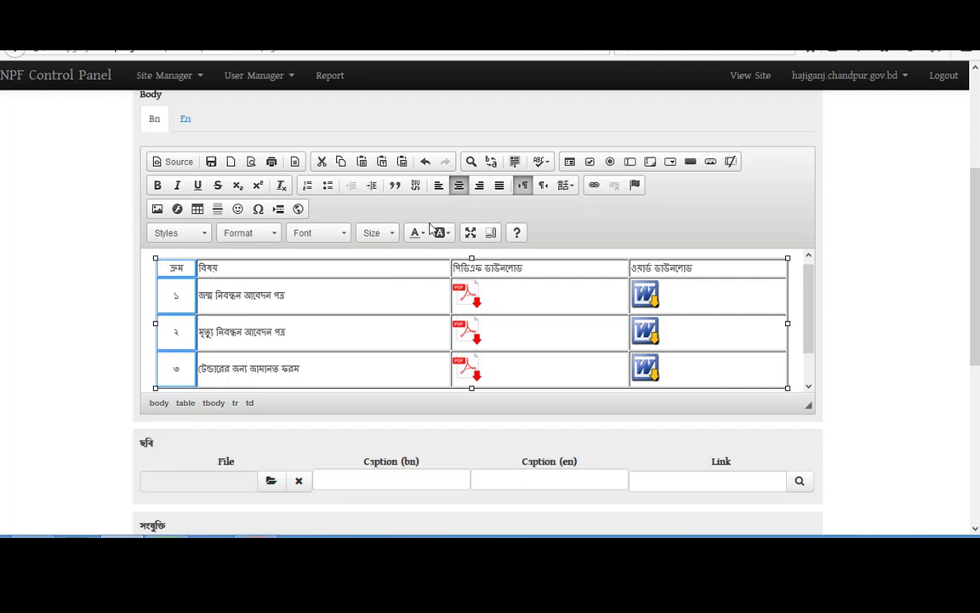
- Center-align the cells of the বিষয়, পিডিএফ ডাউনলোড and ওয়ার্ড ডাউনলোড columns
drag(323, 368, 323, 269)
key(ctrl+e)
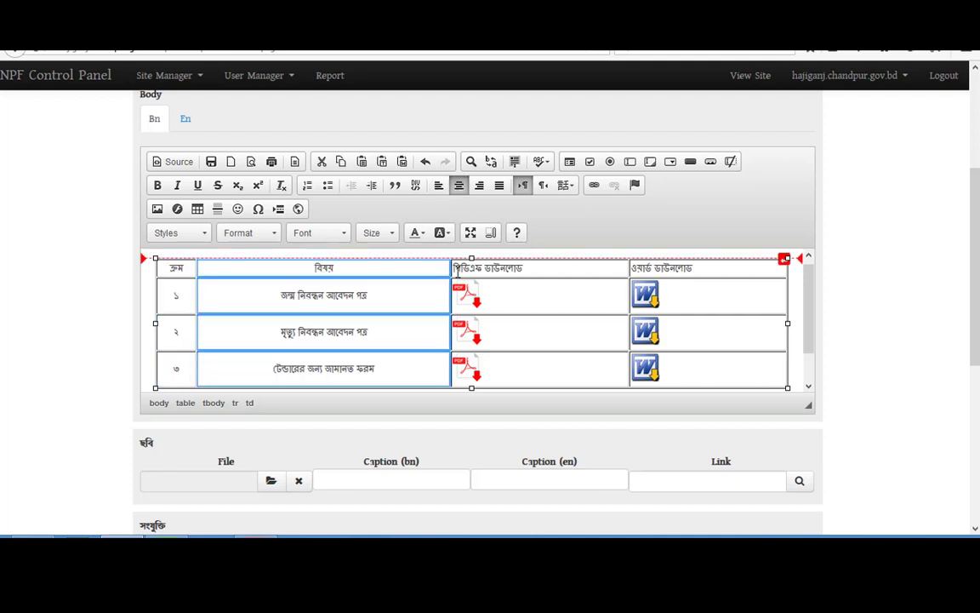
drag(457, 271, 532, 265)
key(ctrl+e)
drag(672, 269, 656, 372)
key(ctrl+e)
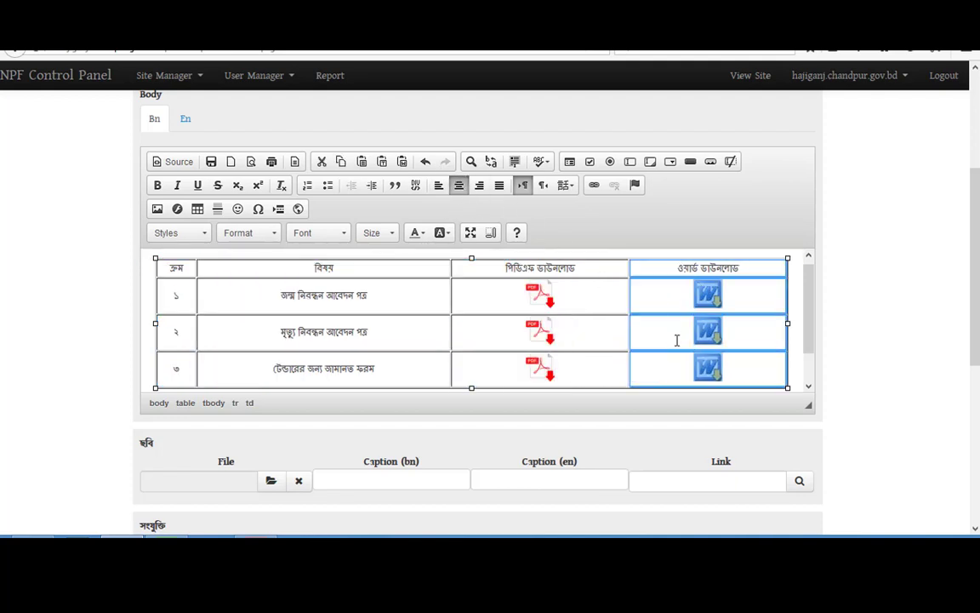
click(796, 320)
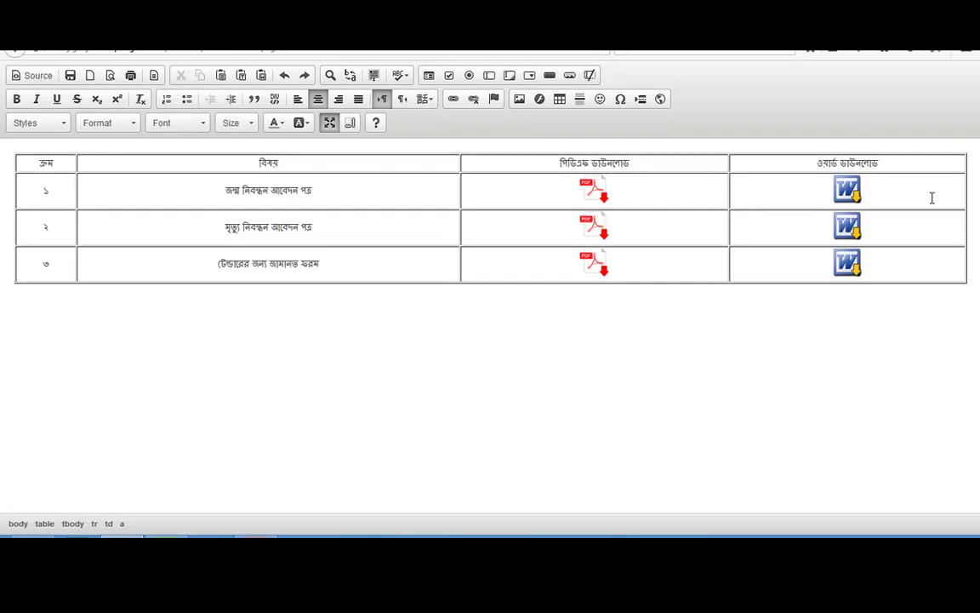
- Insert a new table column after the ওয়ার্ড ডাউনলোড column
right_click(932, 198)
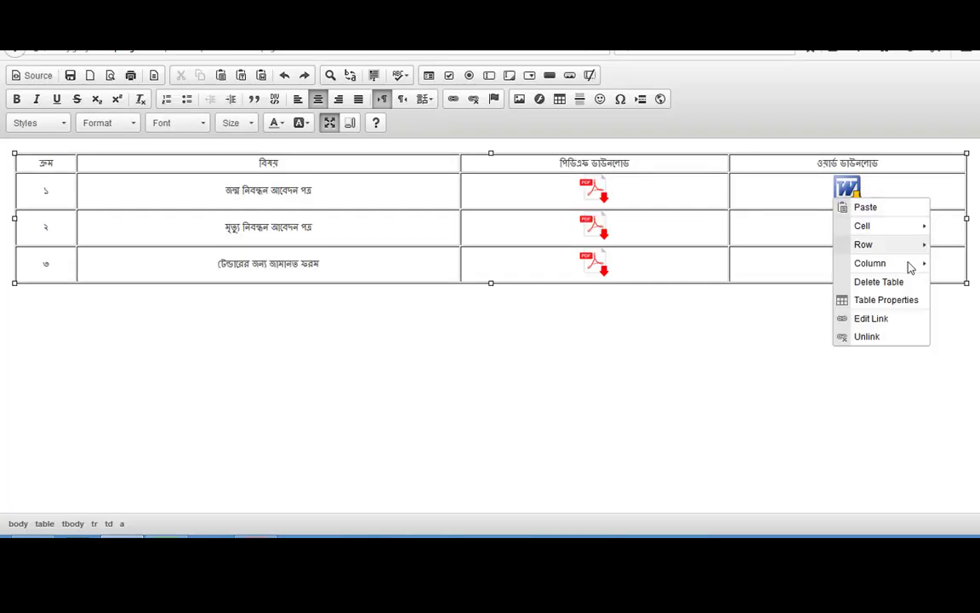
mouse_move(909, 264)
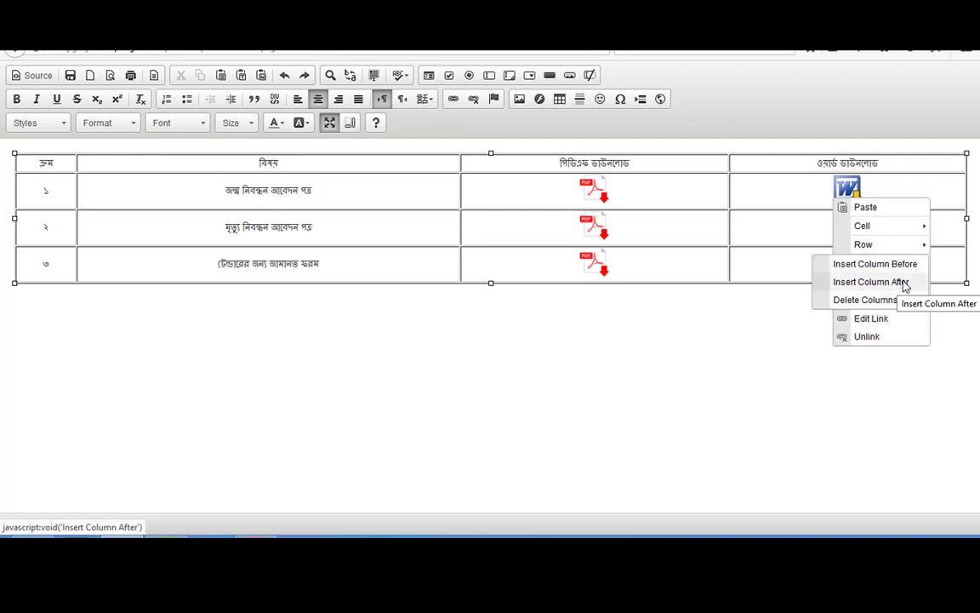
click(904, 286)
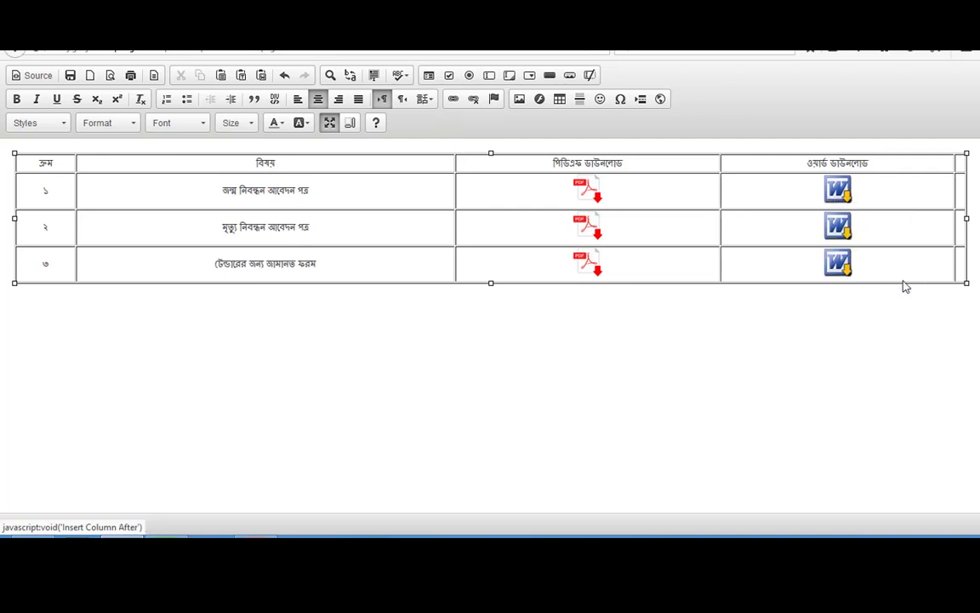
- Delete the empty column at the end of the table
right_click(962, 265)
mouse_move(933, 331)
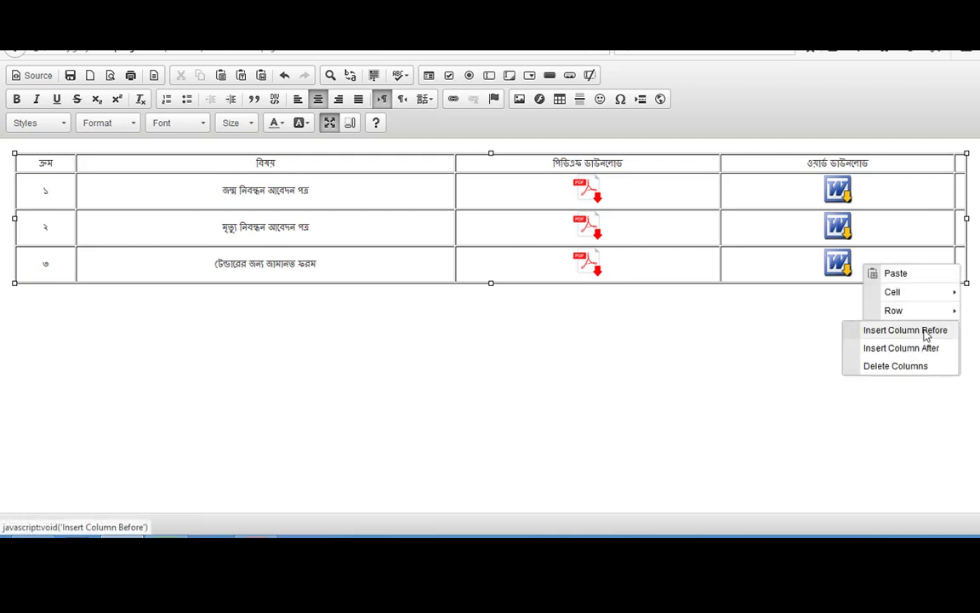
click(907, 367)
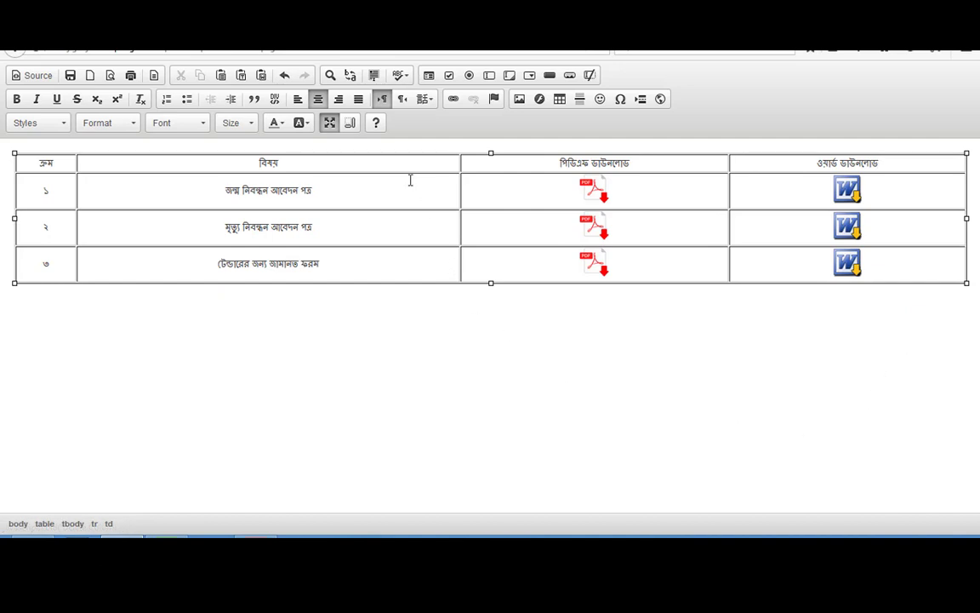
- Return the body editor to its normal size and review the Publish settings at the end of the form
click(328, 124)
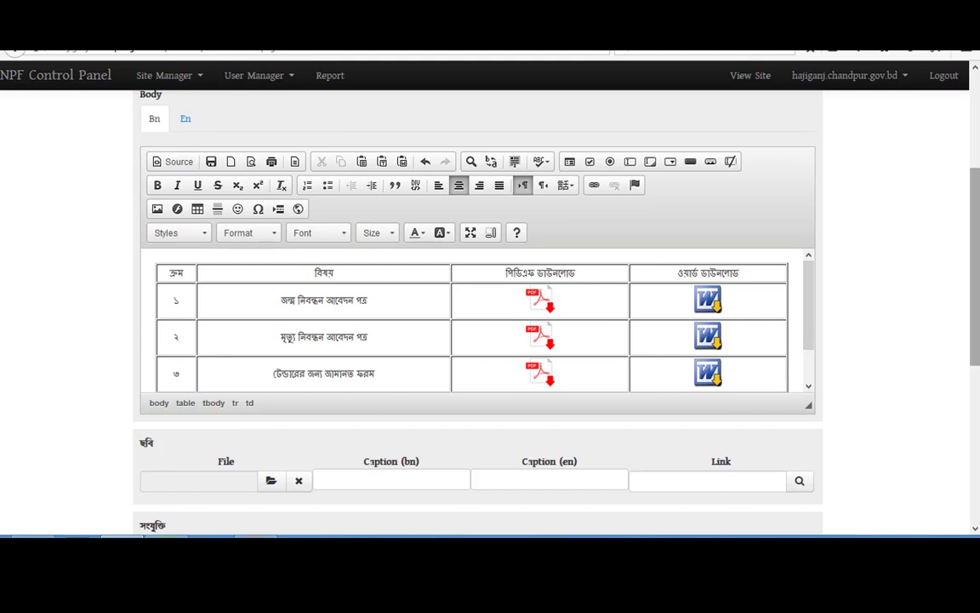
drag(979, 310, 976, 453)
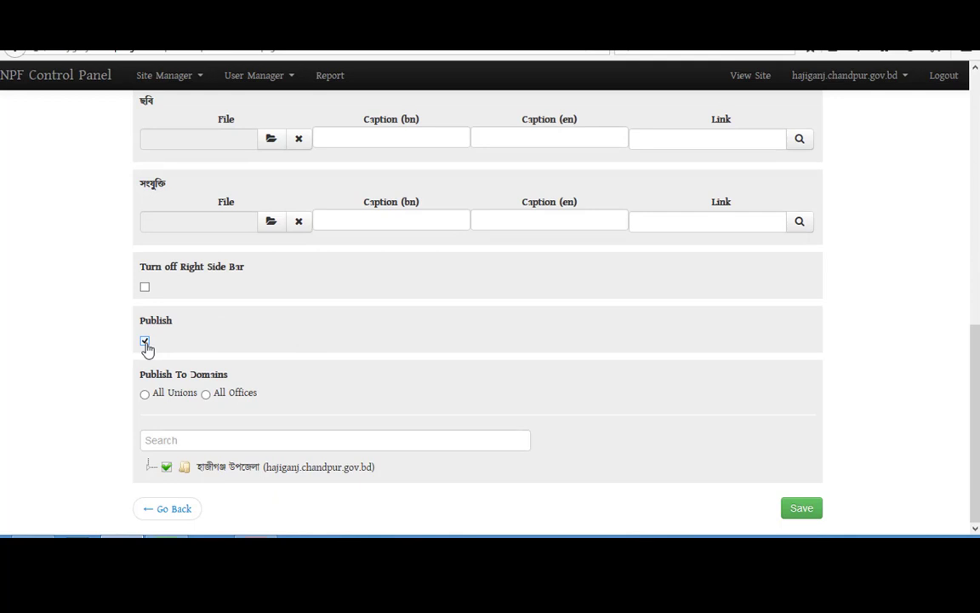
- Save the প্রয়োজনীয় ফরমসমূহ page, reopen it from the page list to recheck its settings, and save it again
click(801, 514)
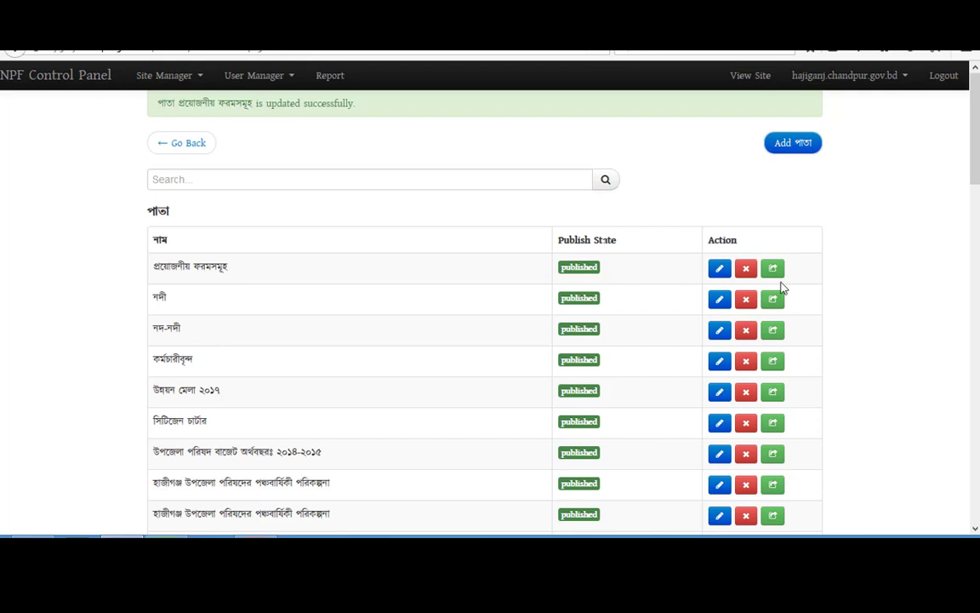
click(719, 269)
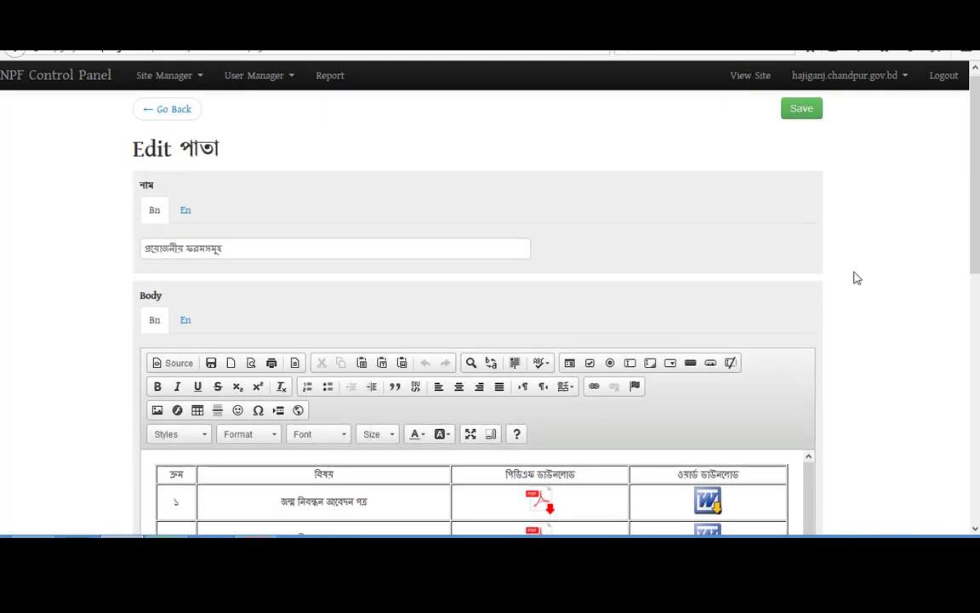
scroll(857, 279, down, 6)
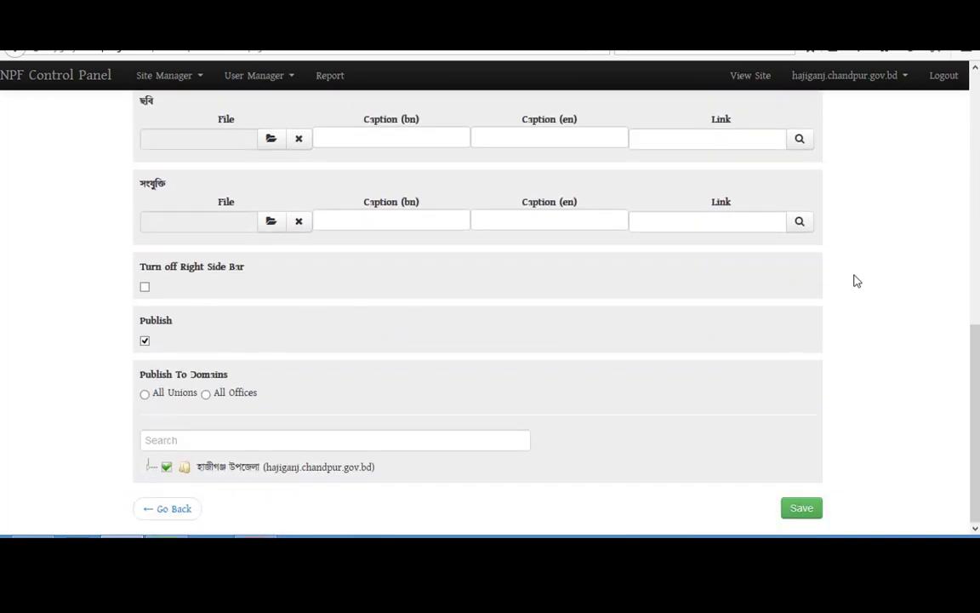
scroll(857, 281, up, 8)
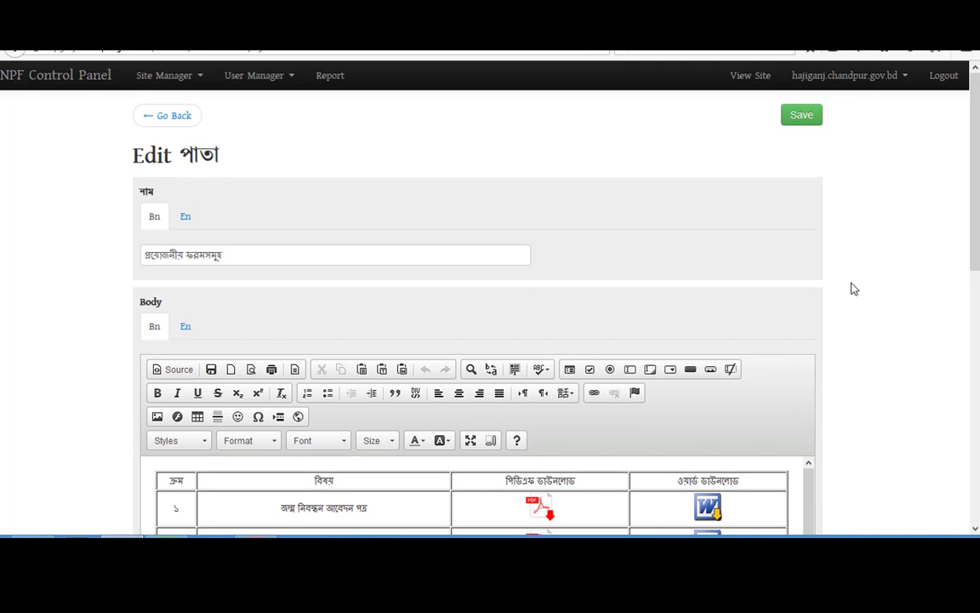
click(803, 117)
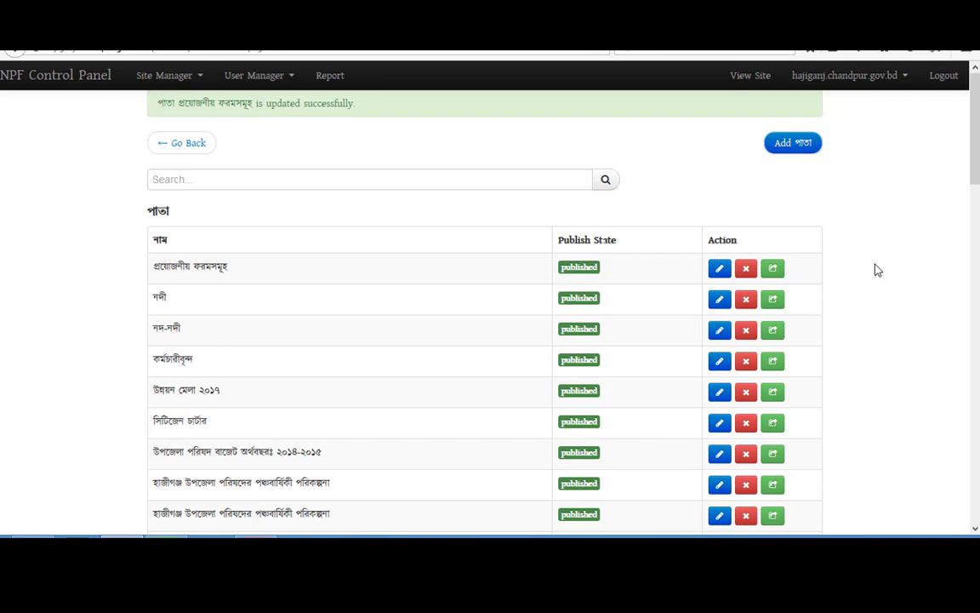
- View the published প্রয়োজনীয় ফরমসমূহ page and test the জন্ম নিবন্ধন আবেদন পত্র links by opening the PDF and saving the Word file
click(775, 270)
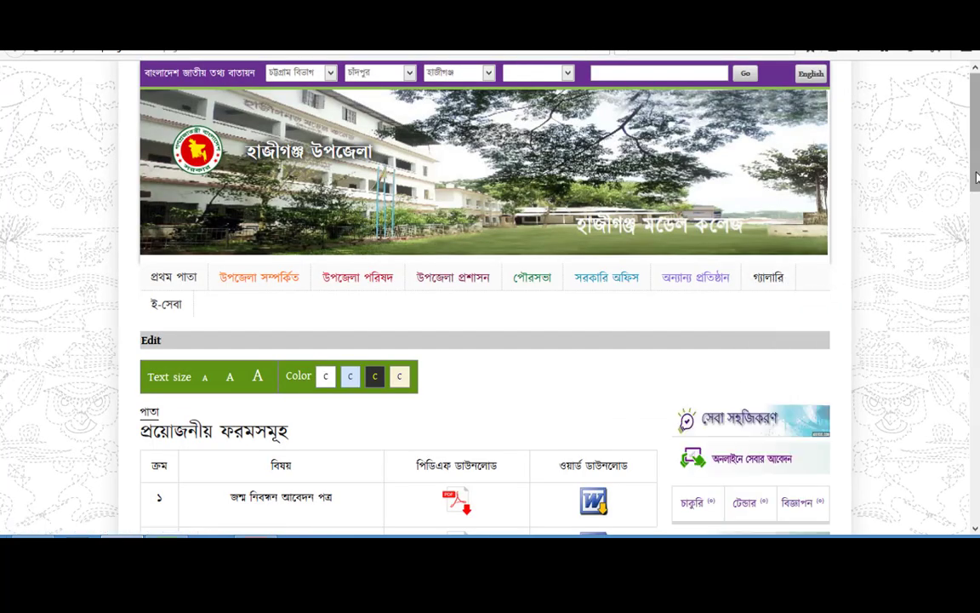
drag(977, 176, 976, 234)
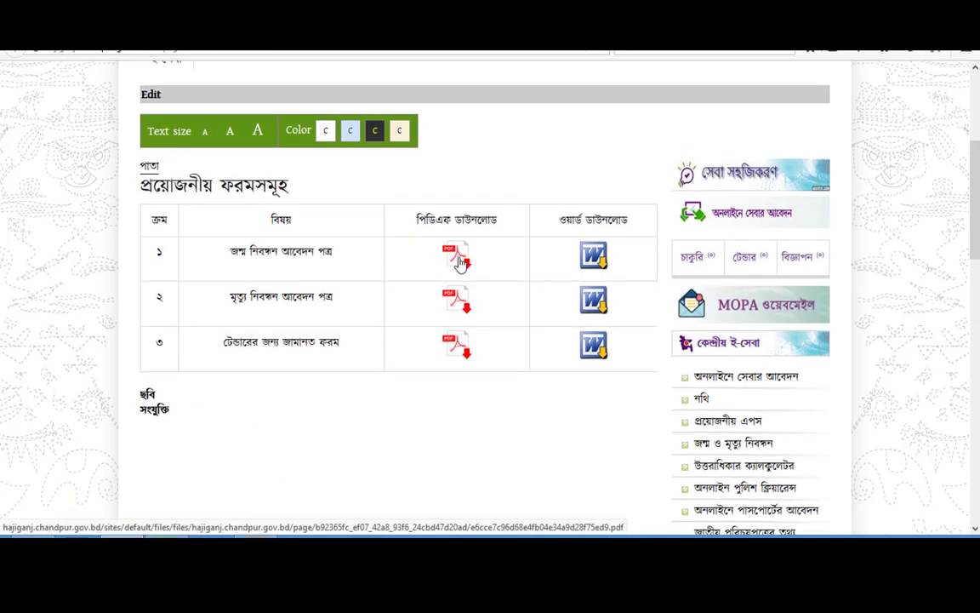
click(457, 258)
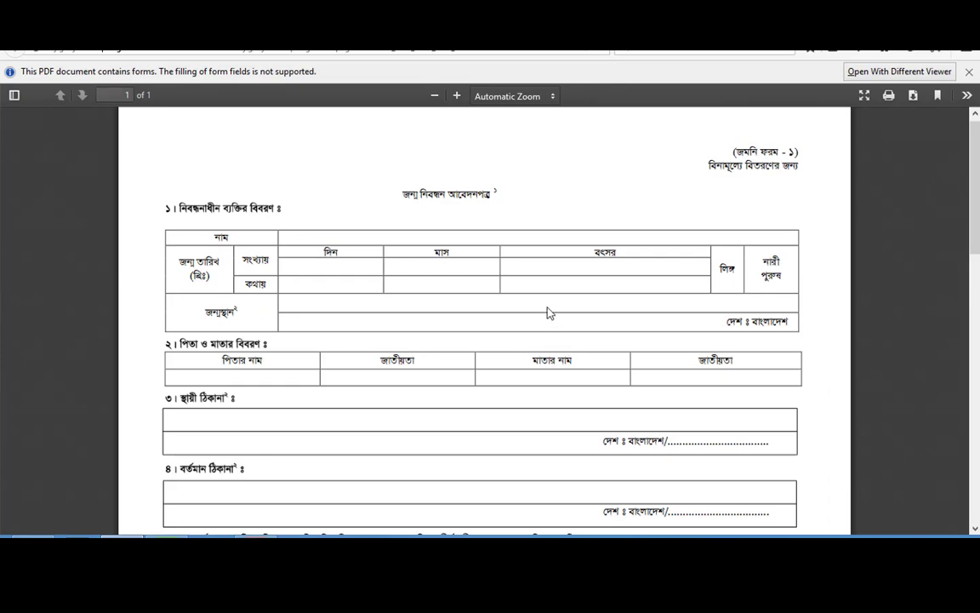
key(alt+Left)
click(598, 266)
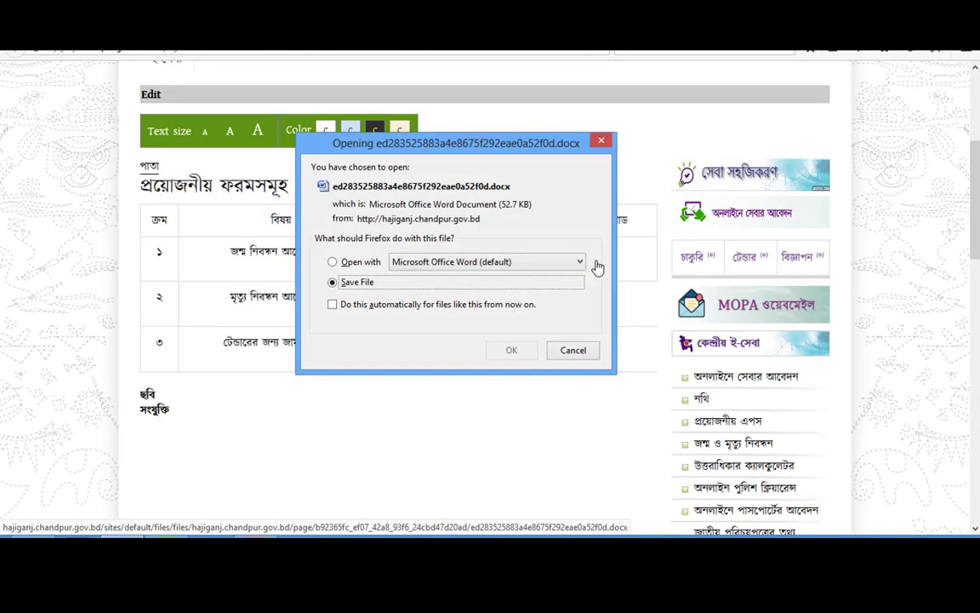
click(527, 357)
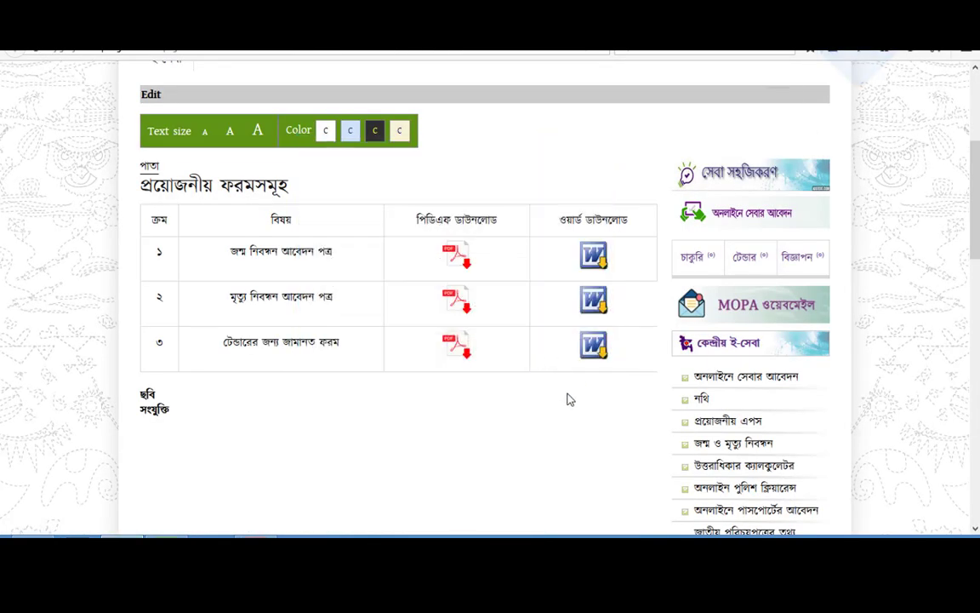